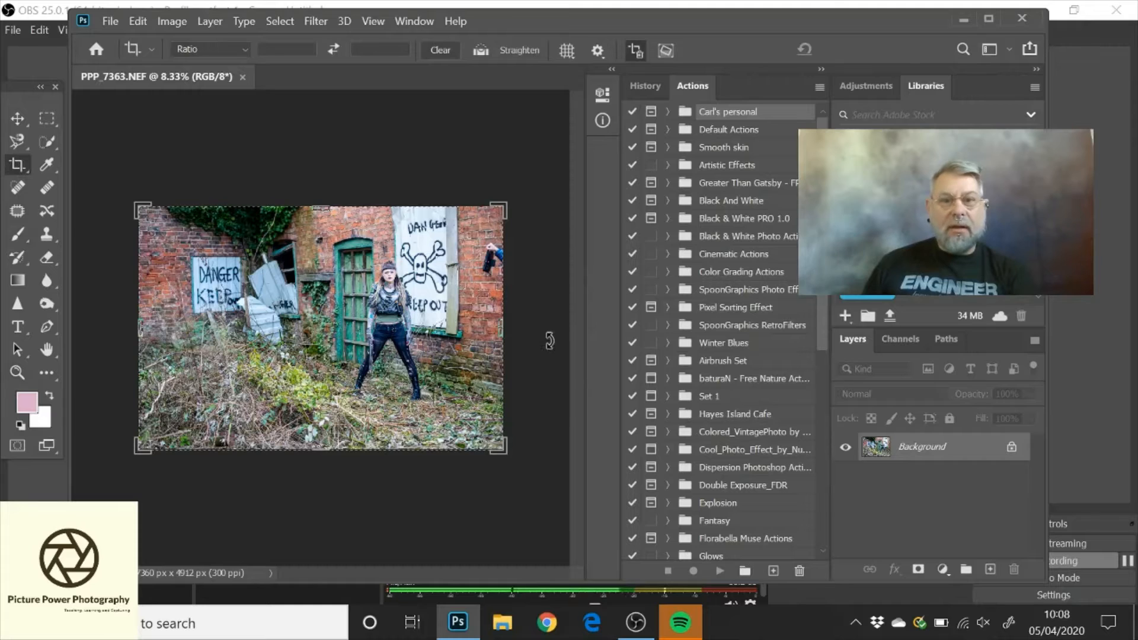
Step: Crop the photo's right edge to cut out the hand, leaving the image about 6881 px wide at full height
left_click_drag(503, 331, 491, 335)
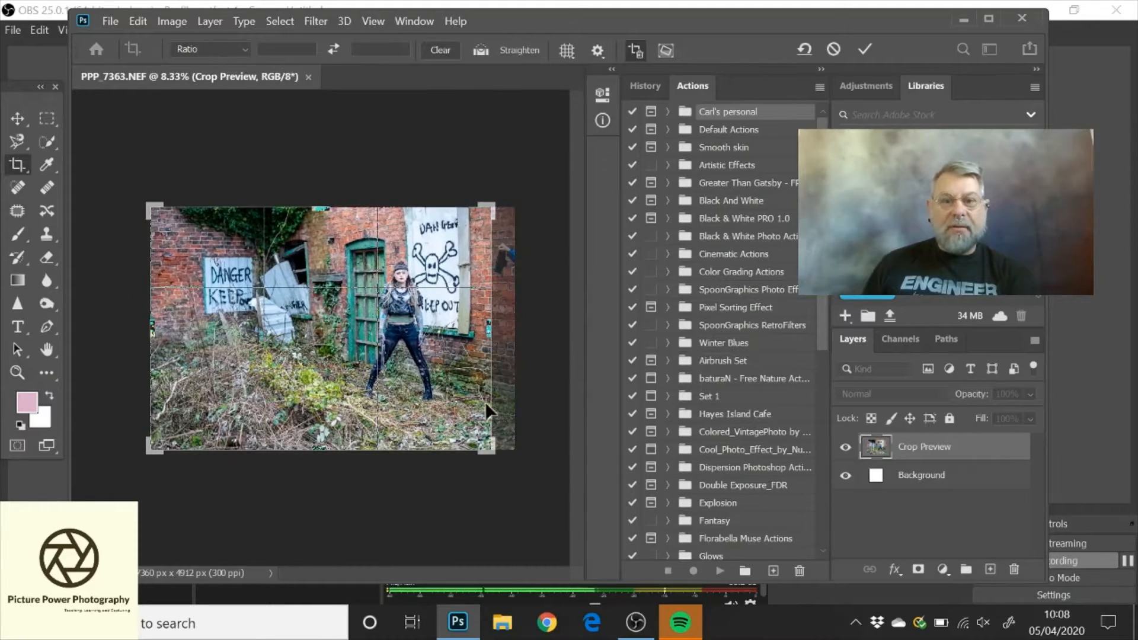
left_click(861, 51)
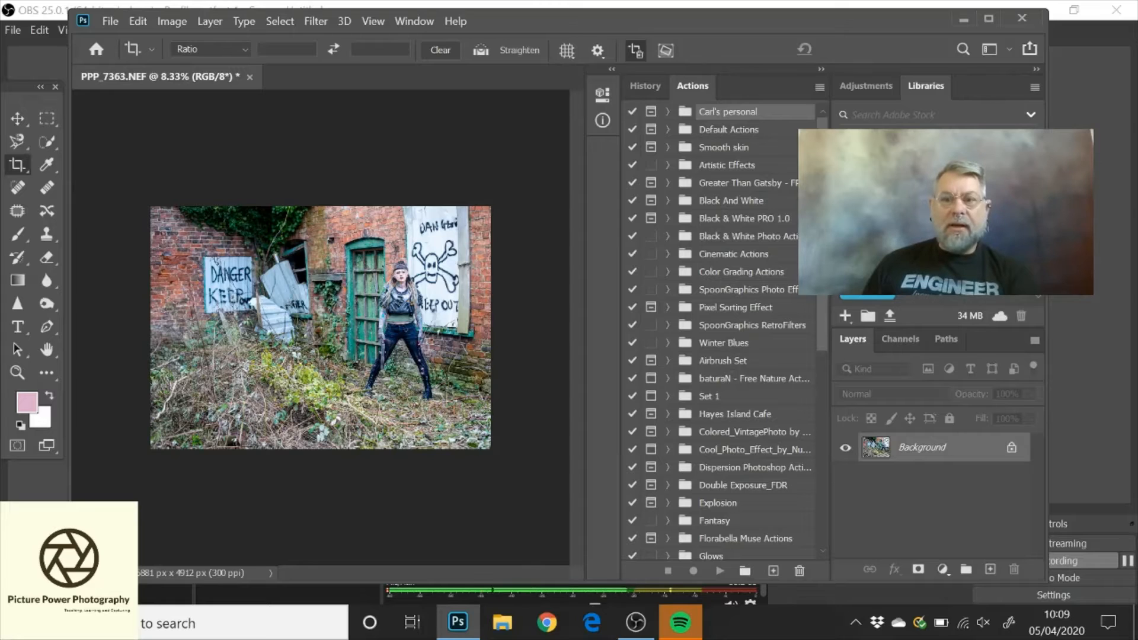
Step: Browse the list of action sets and inspect the contents of the Artistic Effects set and the personal set
scroll(809, 389, "down", 7)
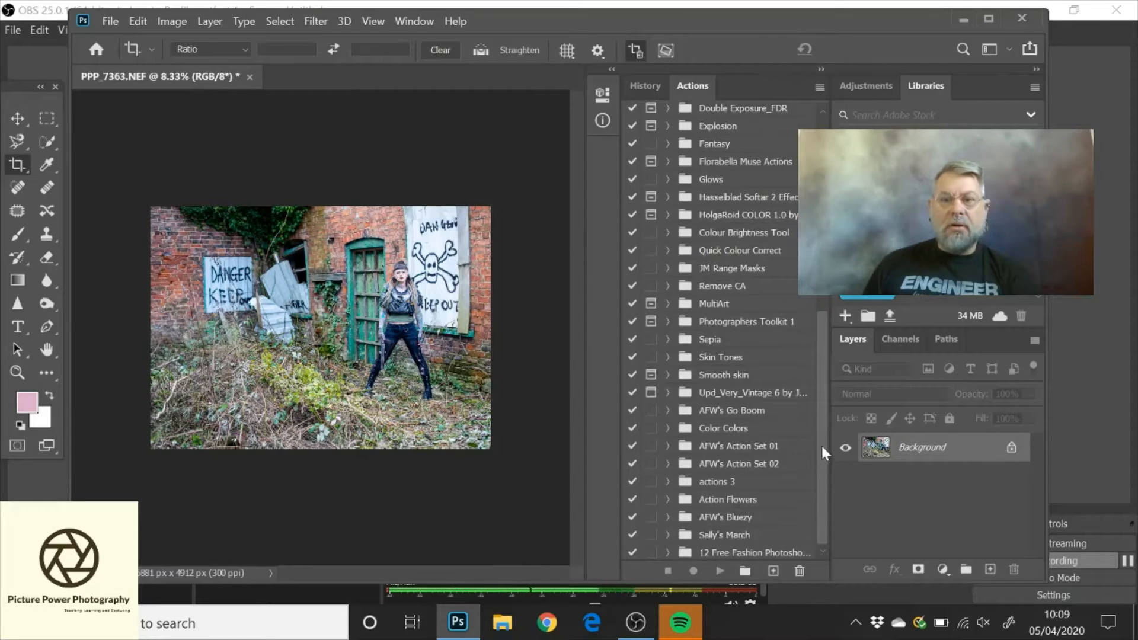
left_click_drag(822, 446, 831, 250)
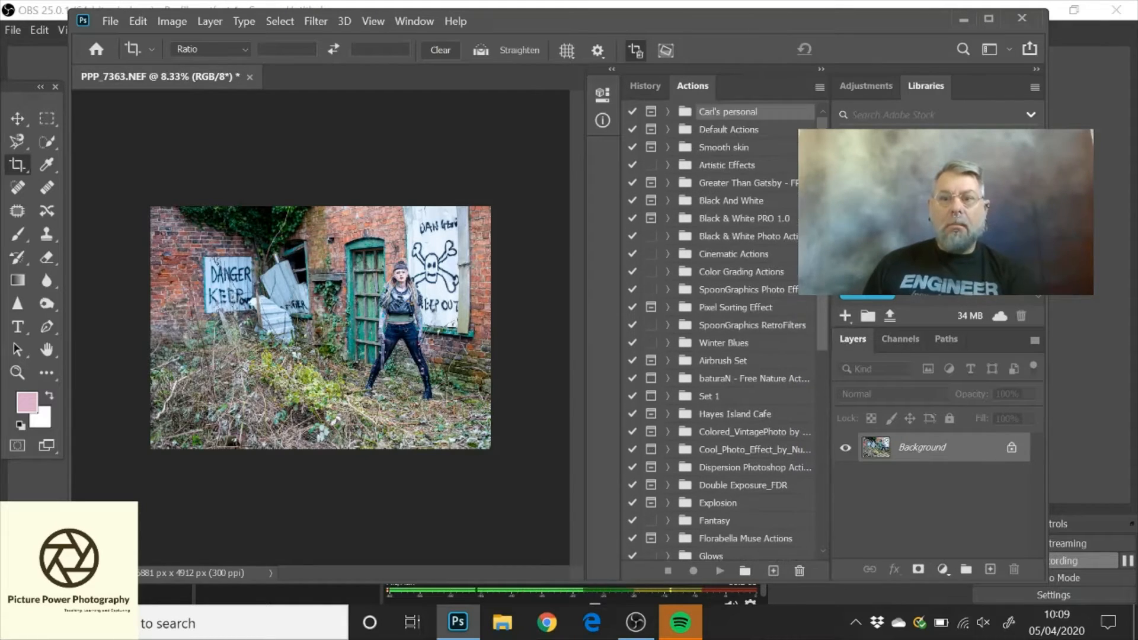
left_click(665, 166)
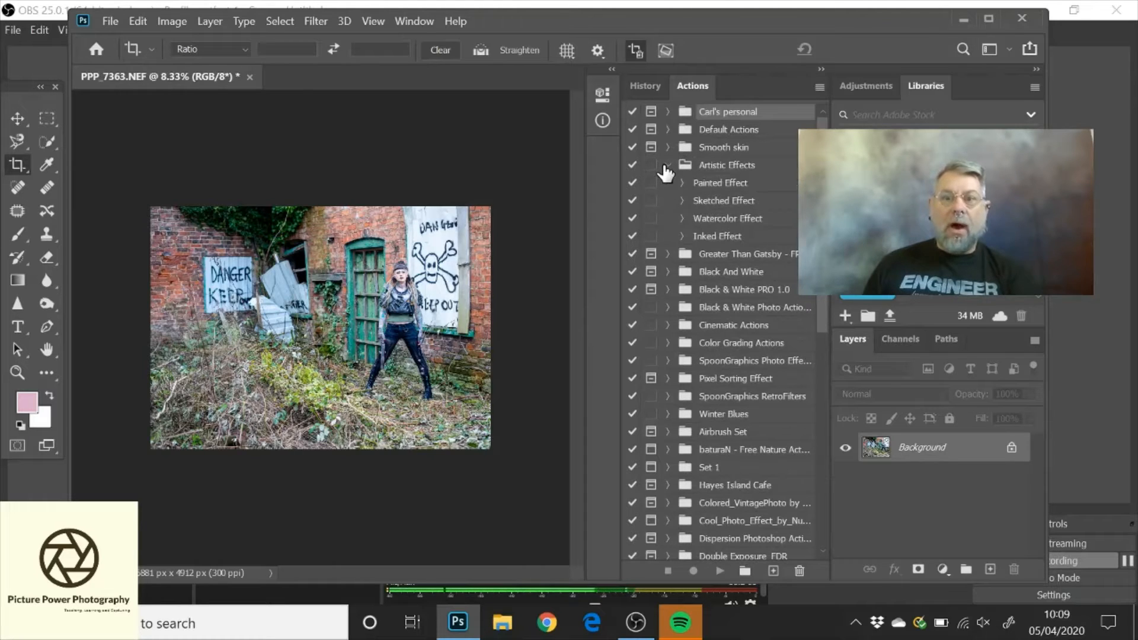
left_click(667, 166)
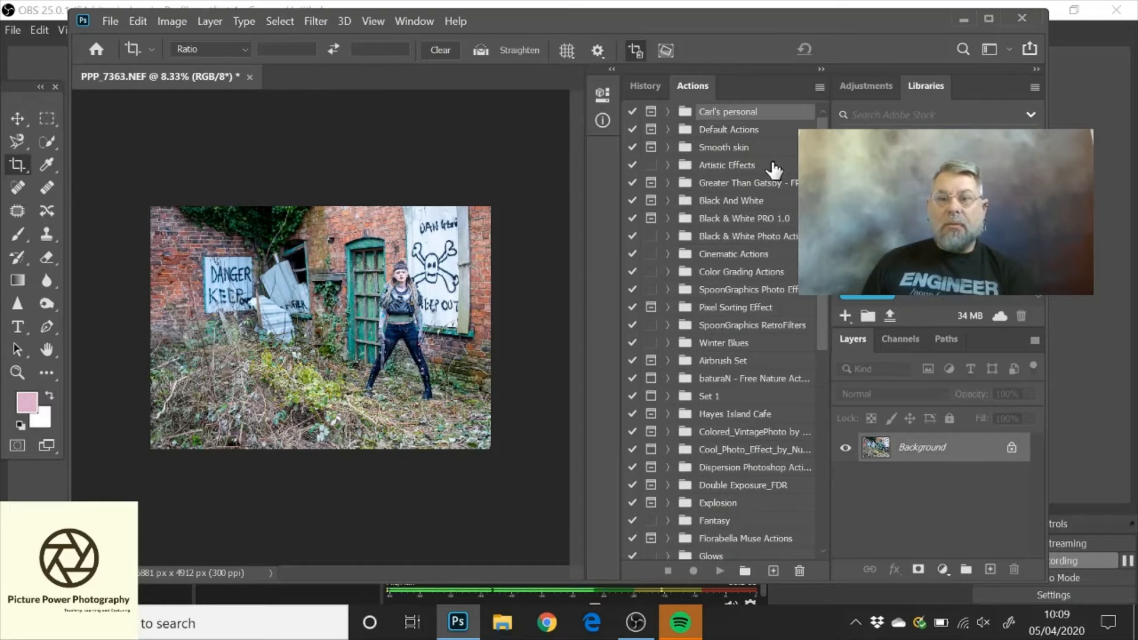
left_click(668, 113)
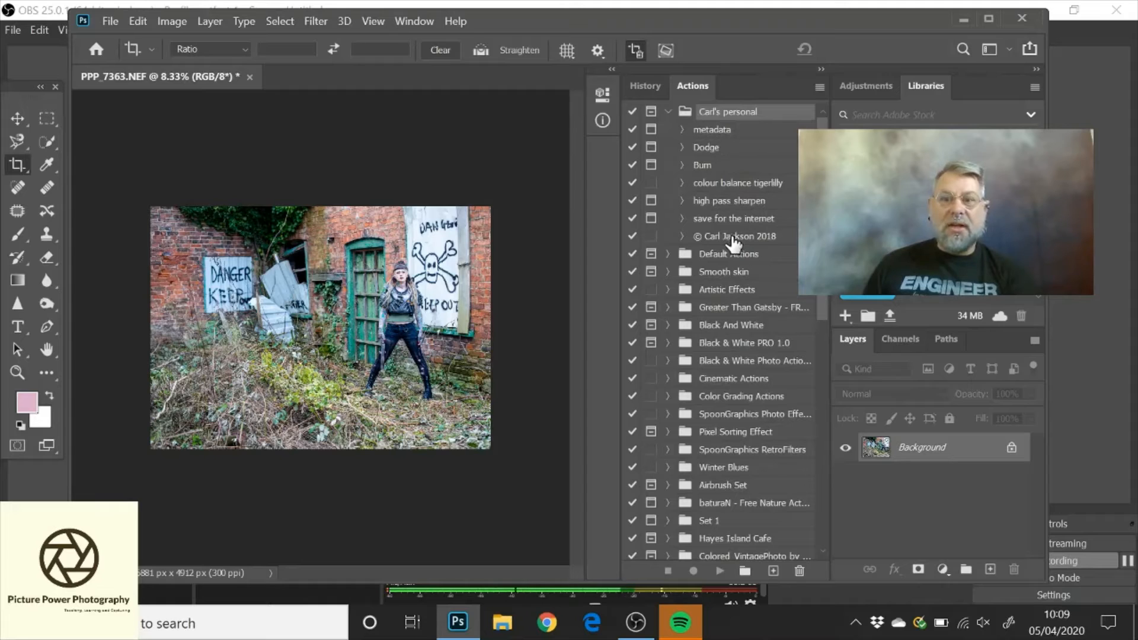
left_click(669, 113)
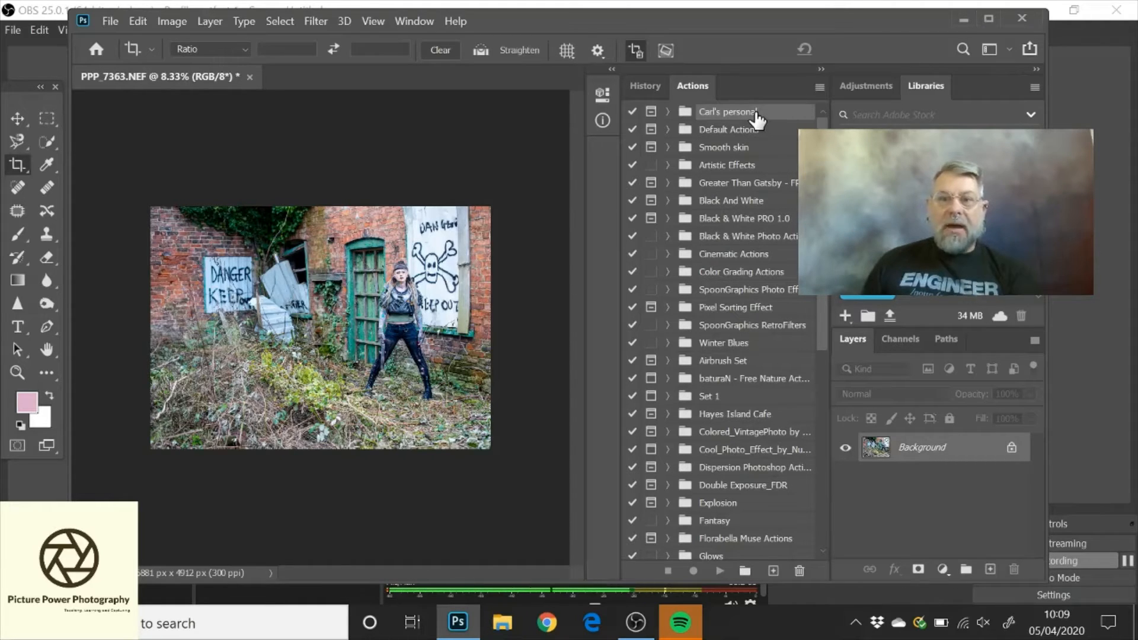
Step: Create an action named Mad Max in the personal set with the colour Orange and start recording it
left_click(773, 572)
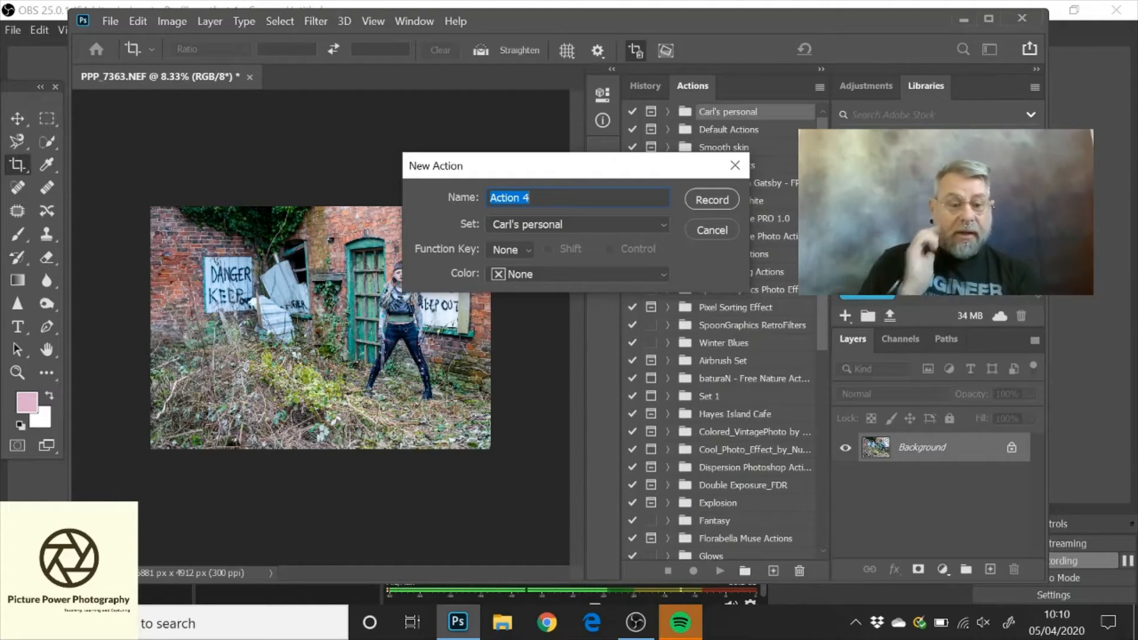
type("Mad Max")
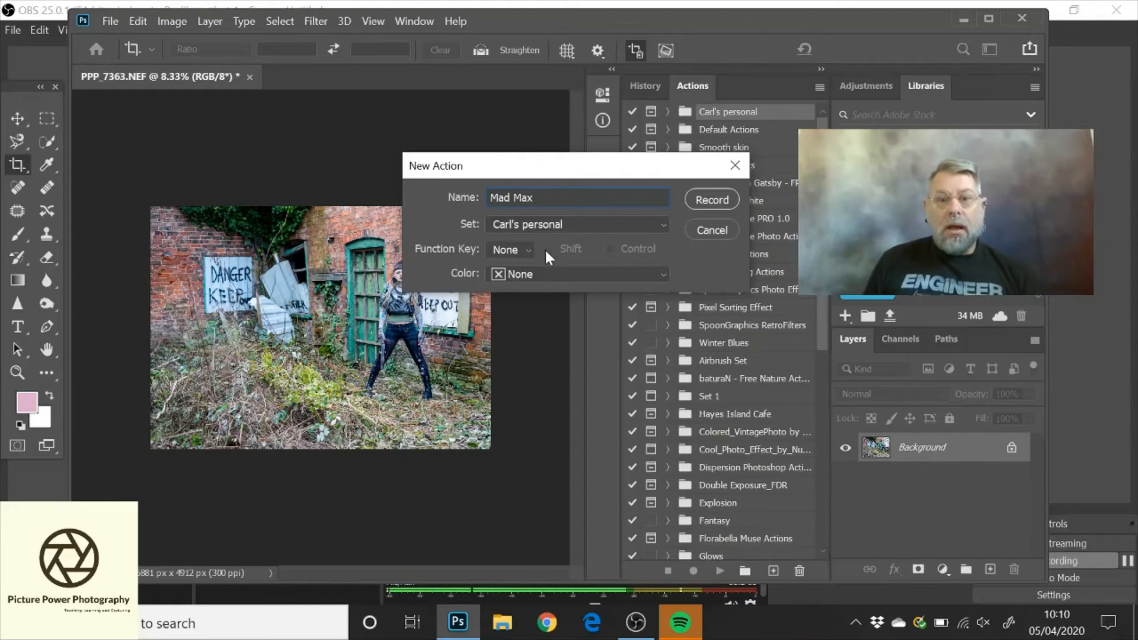
left_click(511, 274)
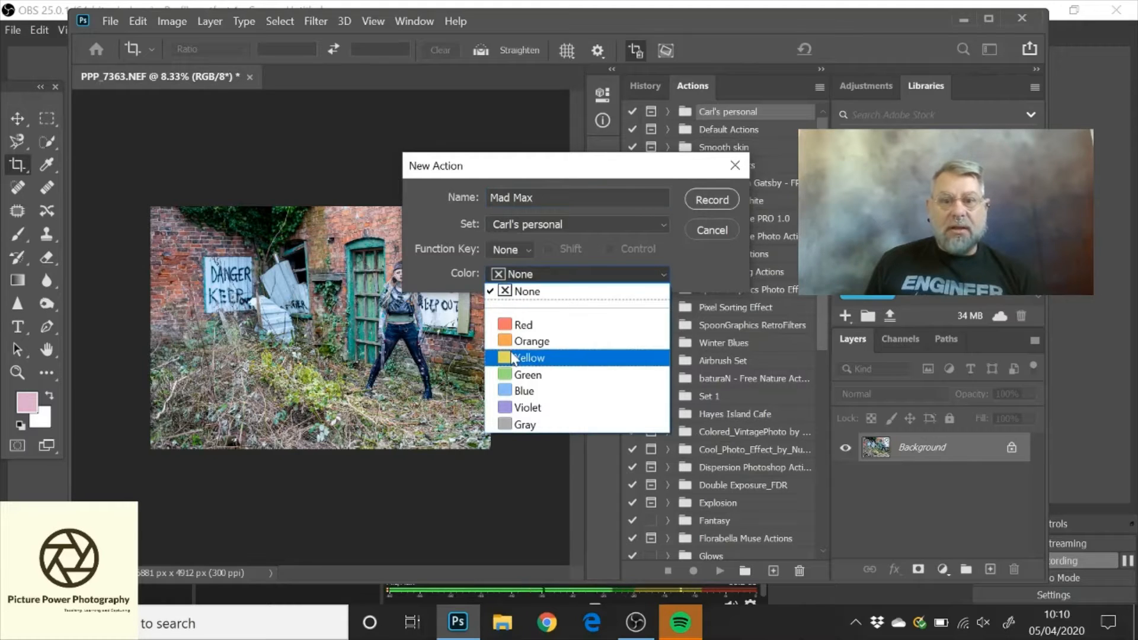
left_click(527, 344)
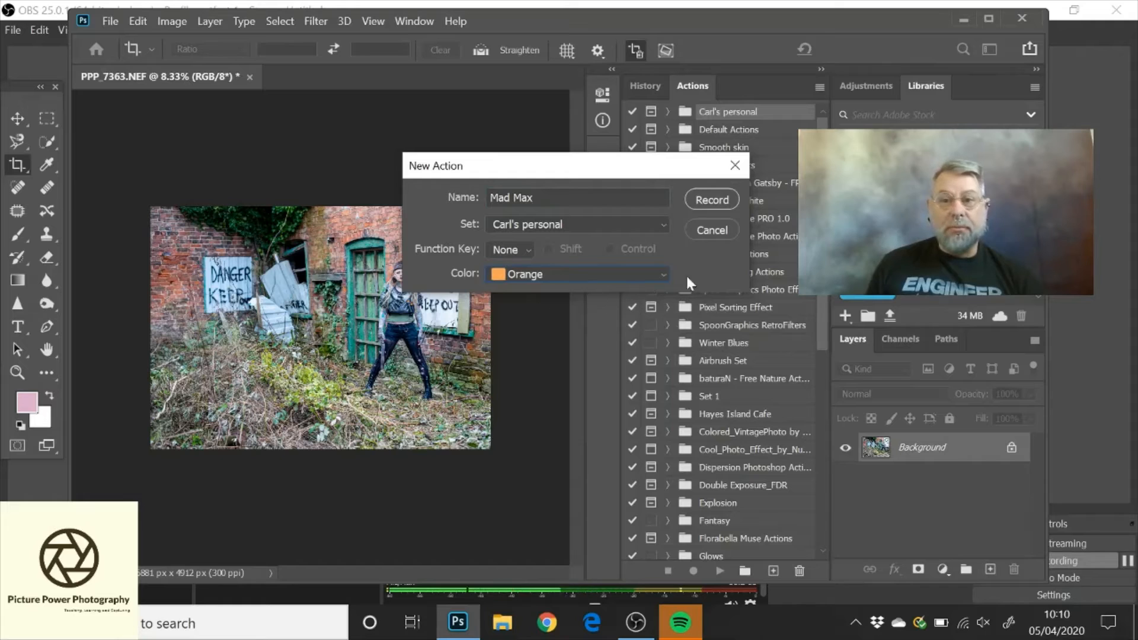
left_click(714, 202)
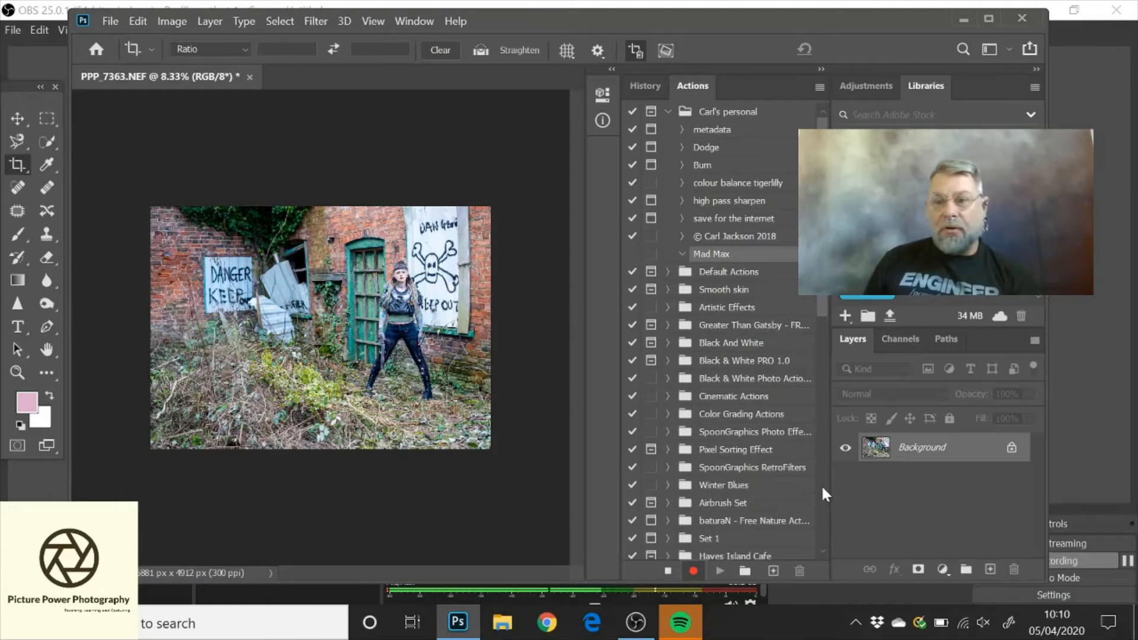
Step: Add an Exposure adjustment layer above the background and lower its exposure to -0.15
left_click(942, 572)
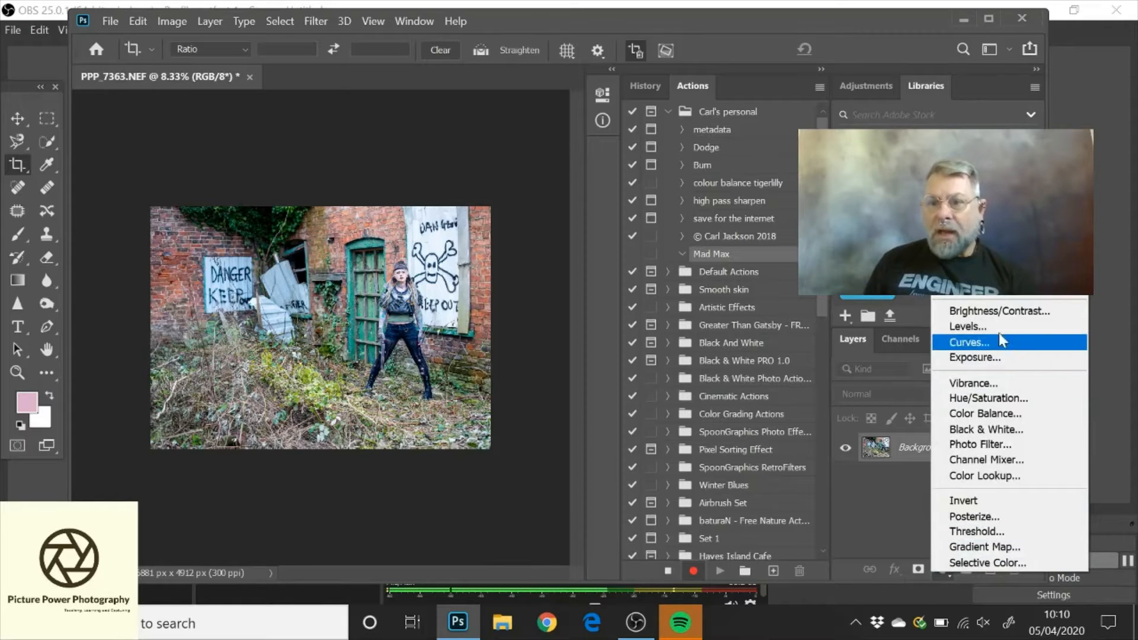
left_click(981, 358)
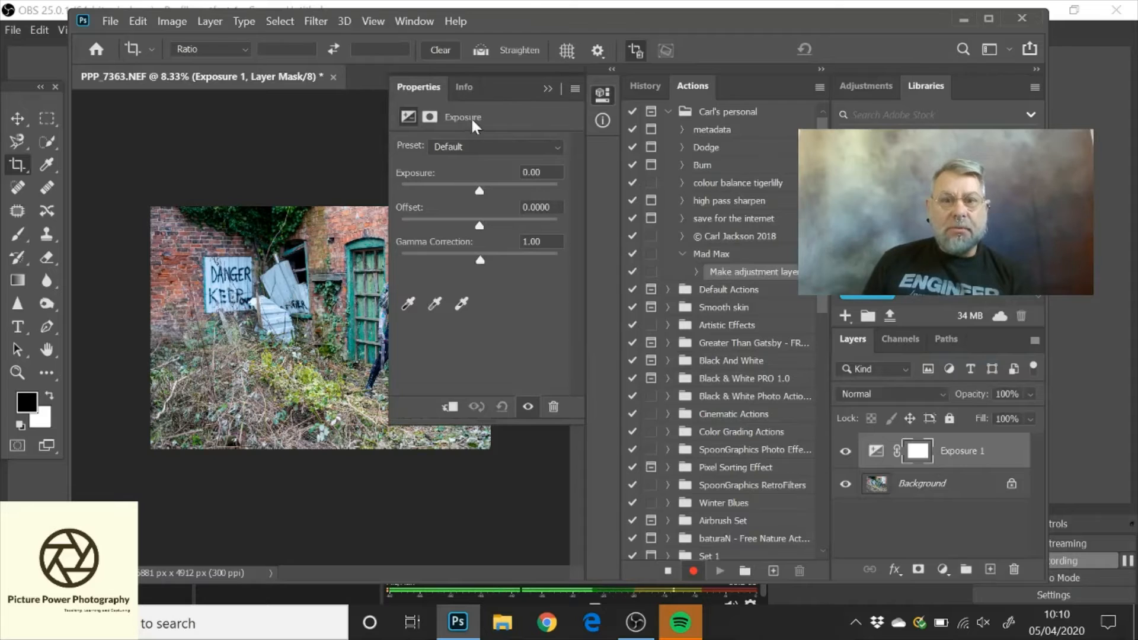
left_click(475, 191)
mouse_move(478, 190)
left_mouse_down()
mouse_move(493, 194)
mouse_move(443, 205)
mouse_move(502, 201)
mouse_move(478, 211)
left_mouse_up()
left_click(544, 89)
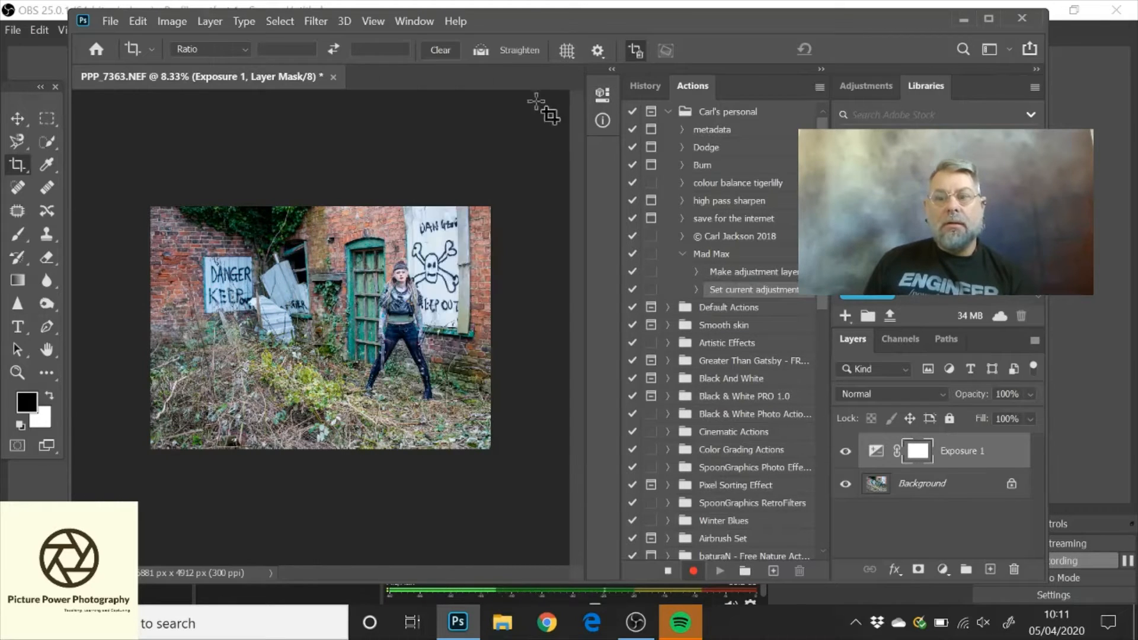
Step: Reopen the Exposure adjustment layer's properties to review its settings, and close them again
left_click(876, 452)
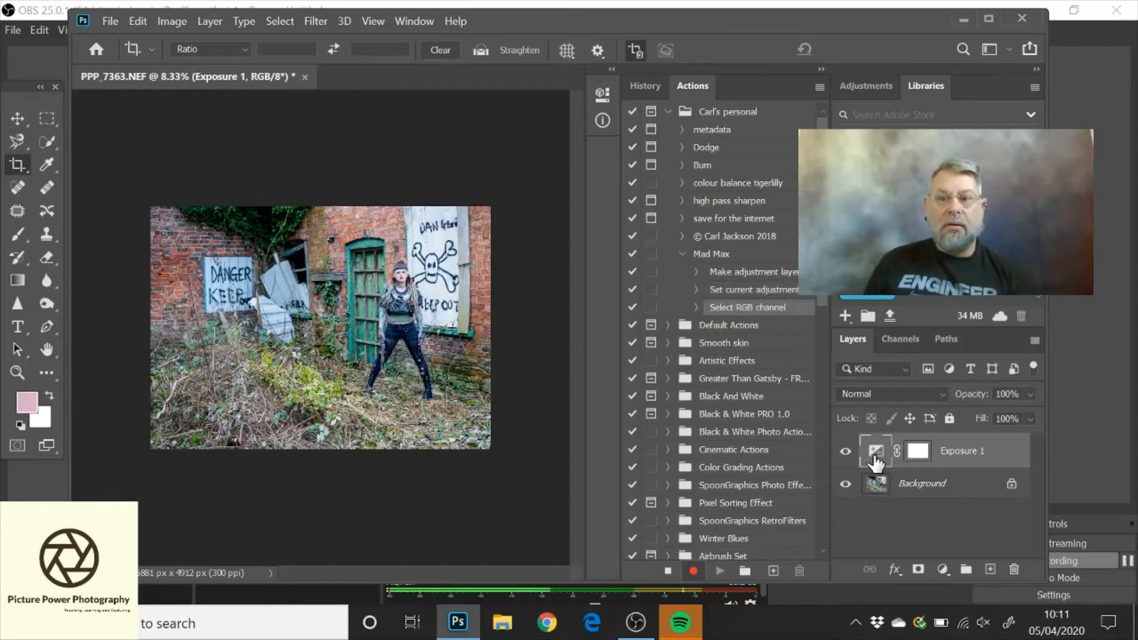
double_click(875, 451)
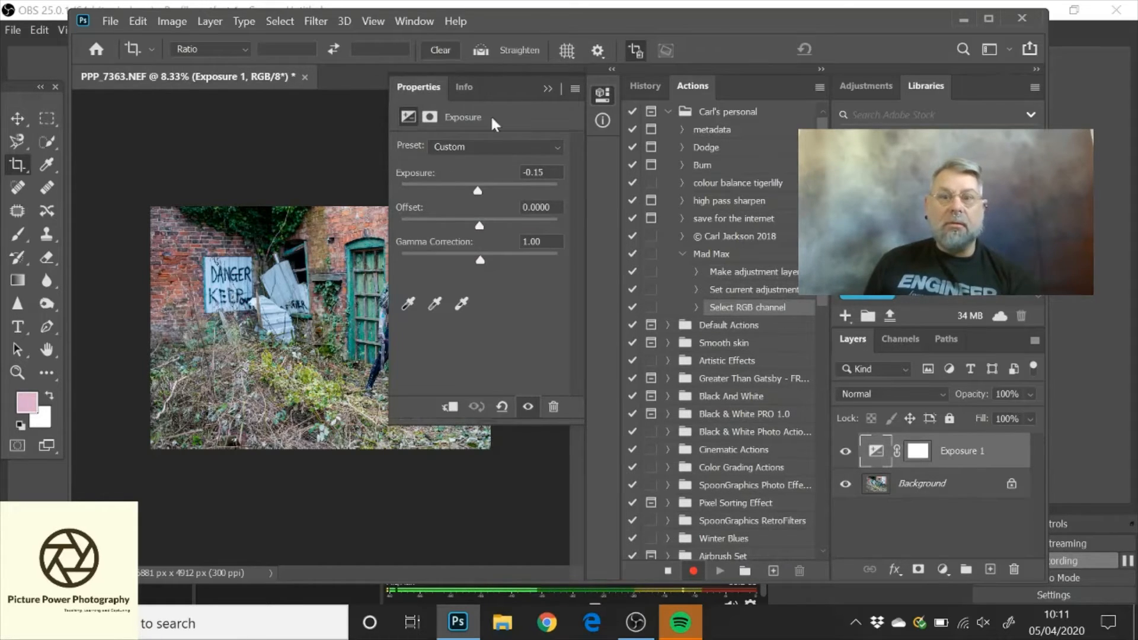
left_click(549, 88)
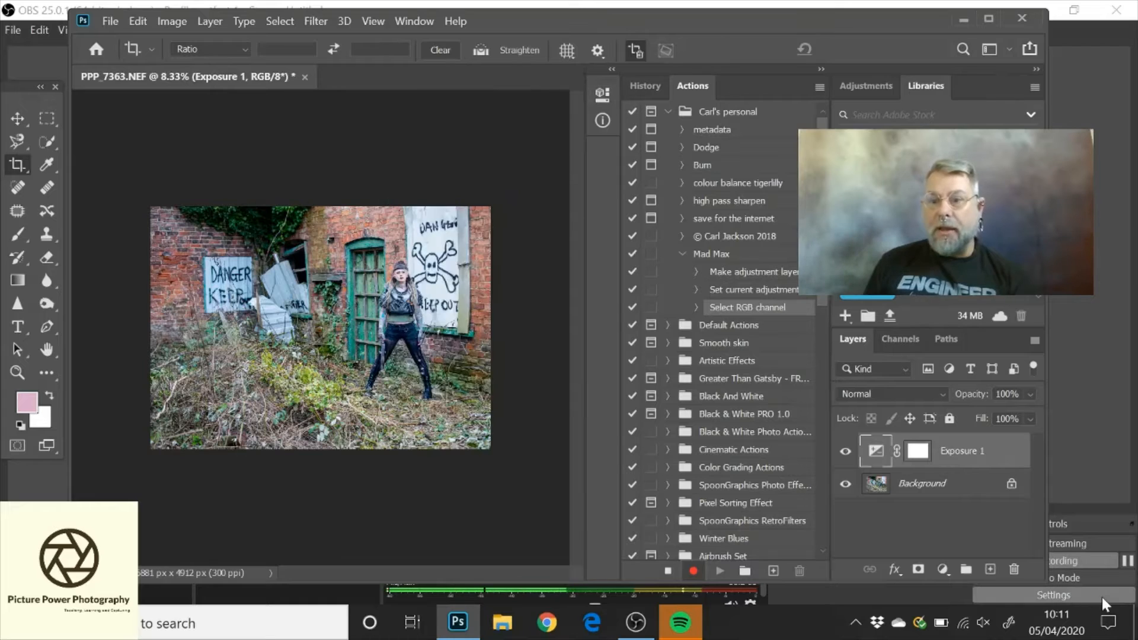
Step: Add a Gradient Fill layer above the Exposure layer using the Blue_11 preset from the Blues group
left_click(943, 571)
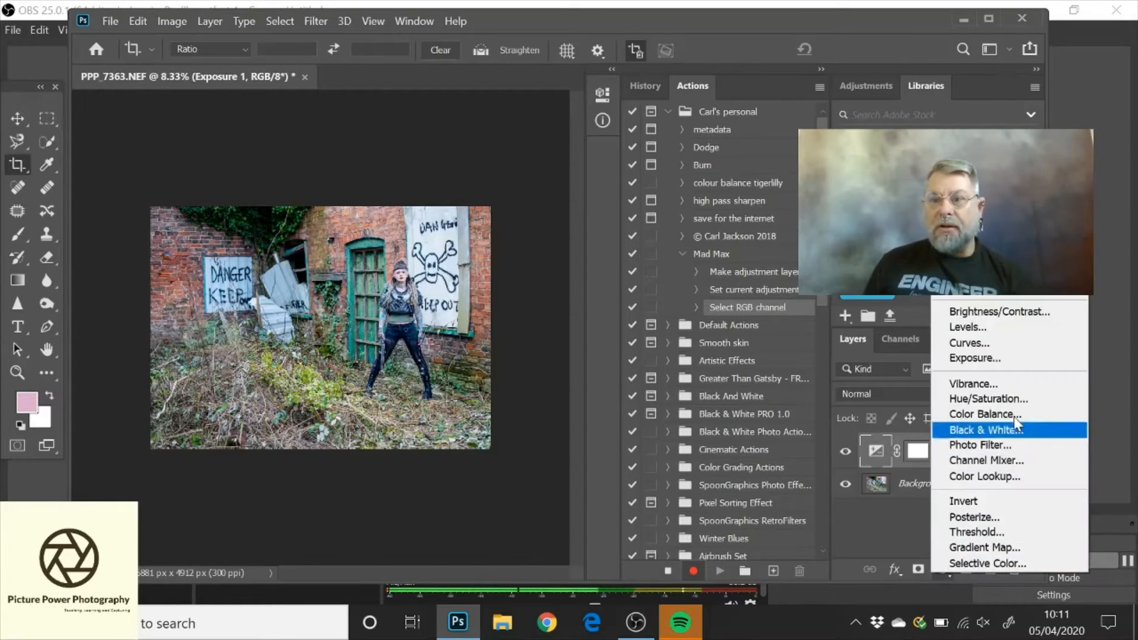
left_click(1002, 271)
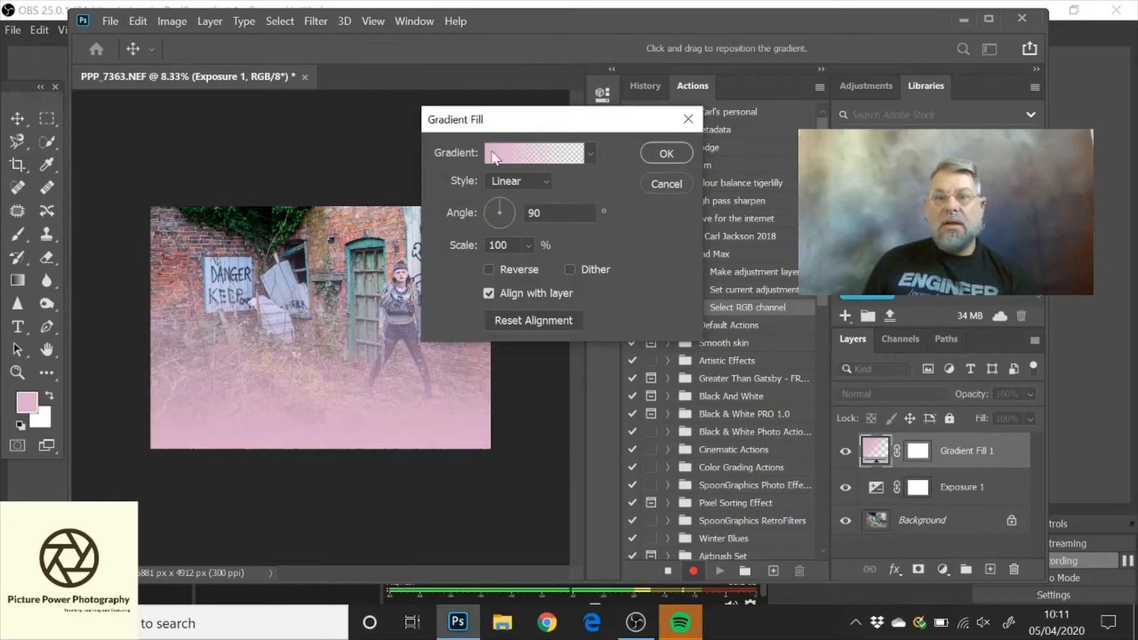
left_click(591, 154)
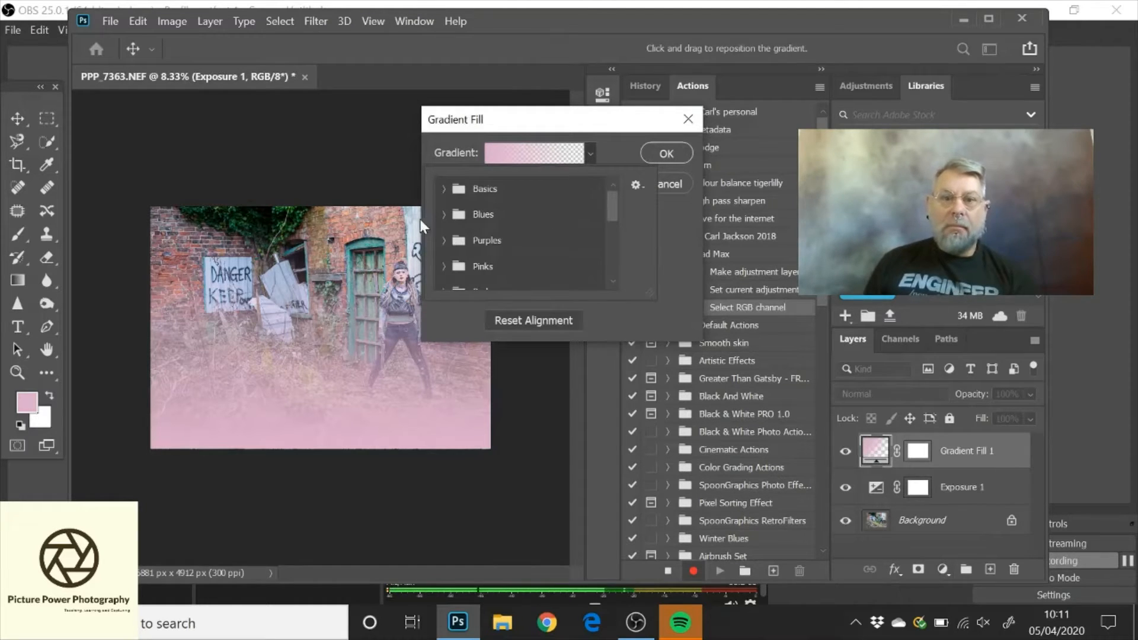
left_click(443, 215)
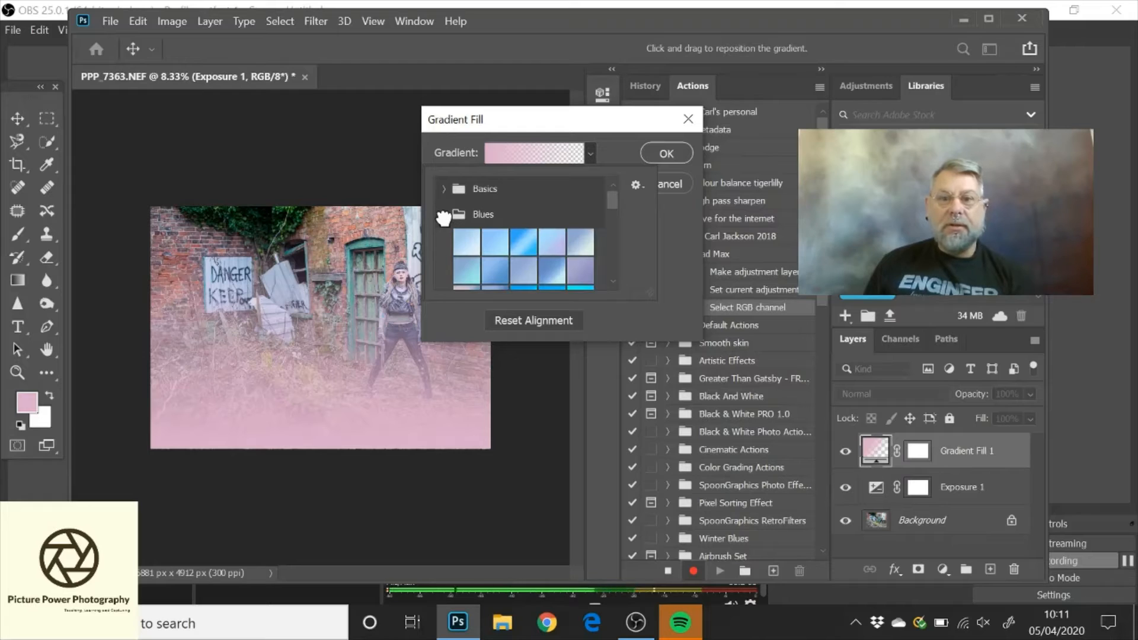
left_click_drag(614, 204, 613, 218)
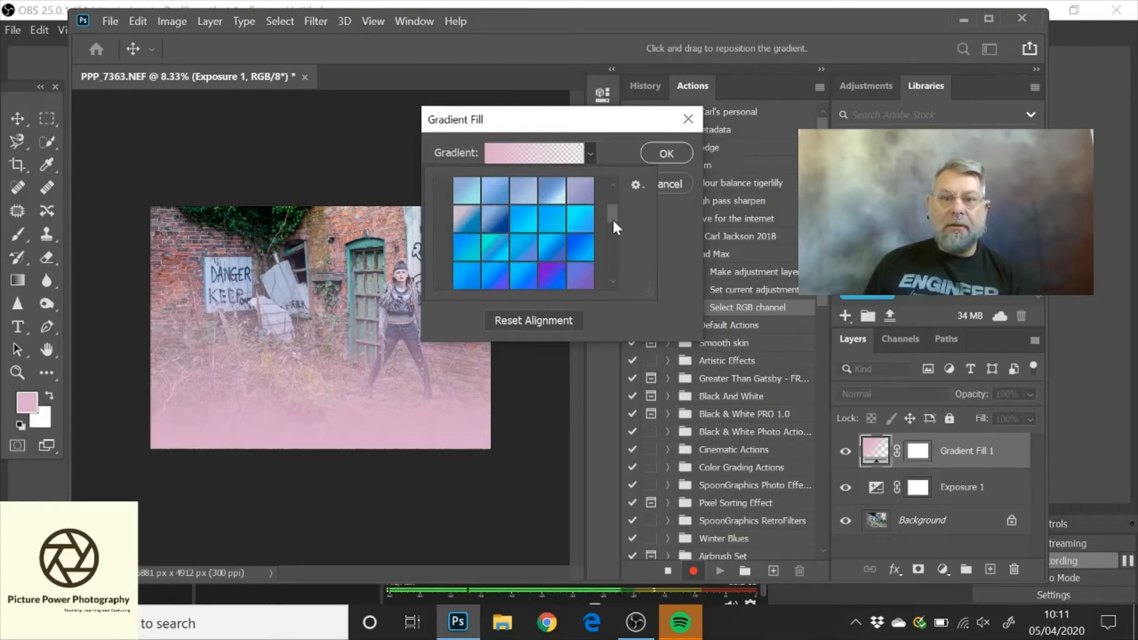
left_click(461, 218)
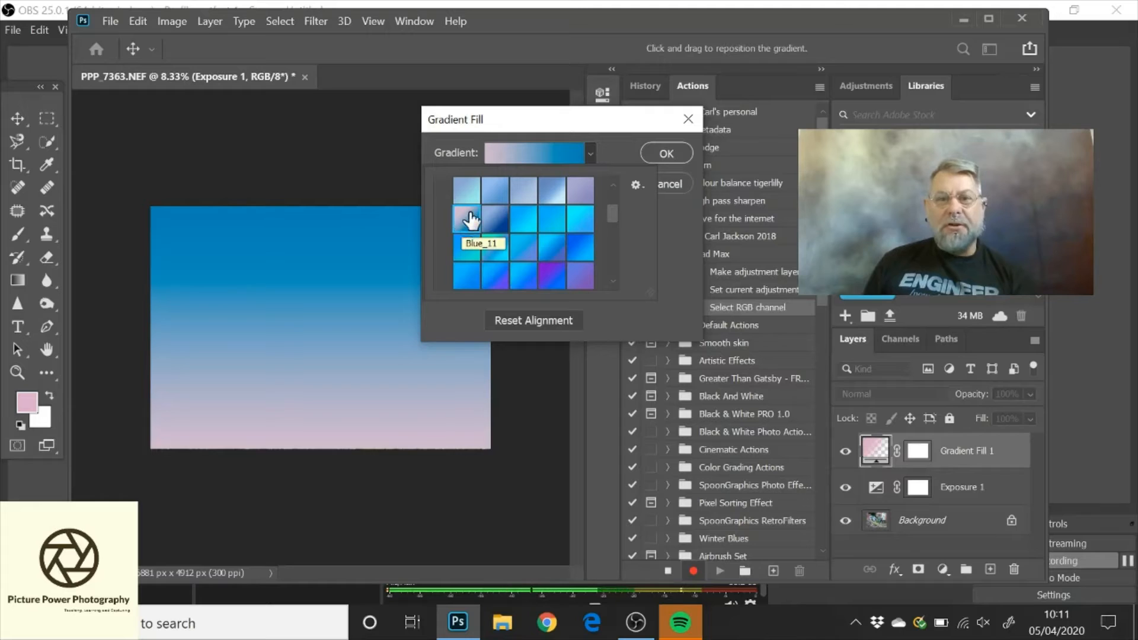
Step: Change the gradient's starting colour stop at location 0% to orange, about eba817
left_click(536, 156)
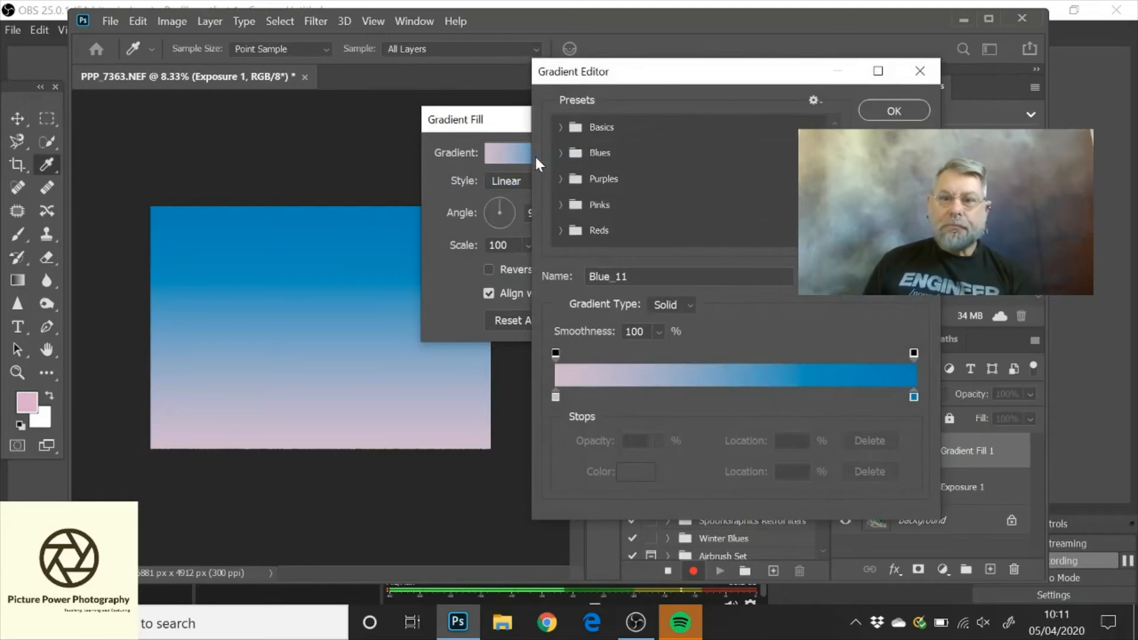
left_click(556, 397)
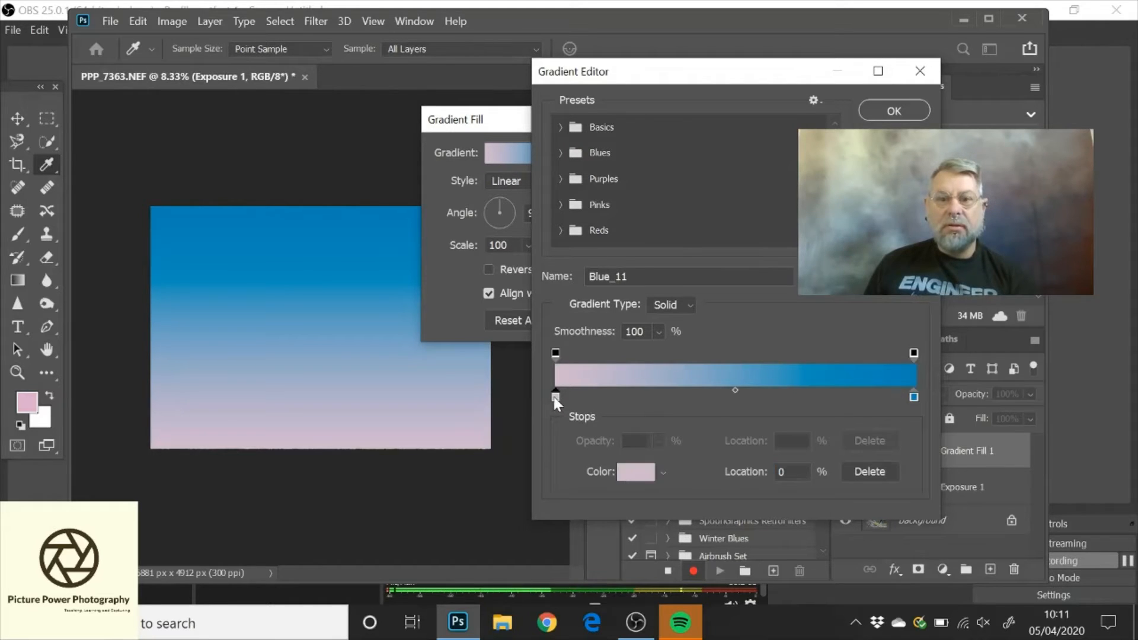
left_click(637, 478)
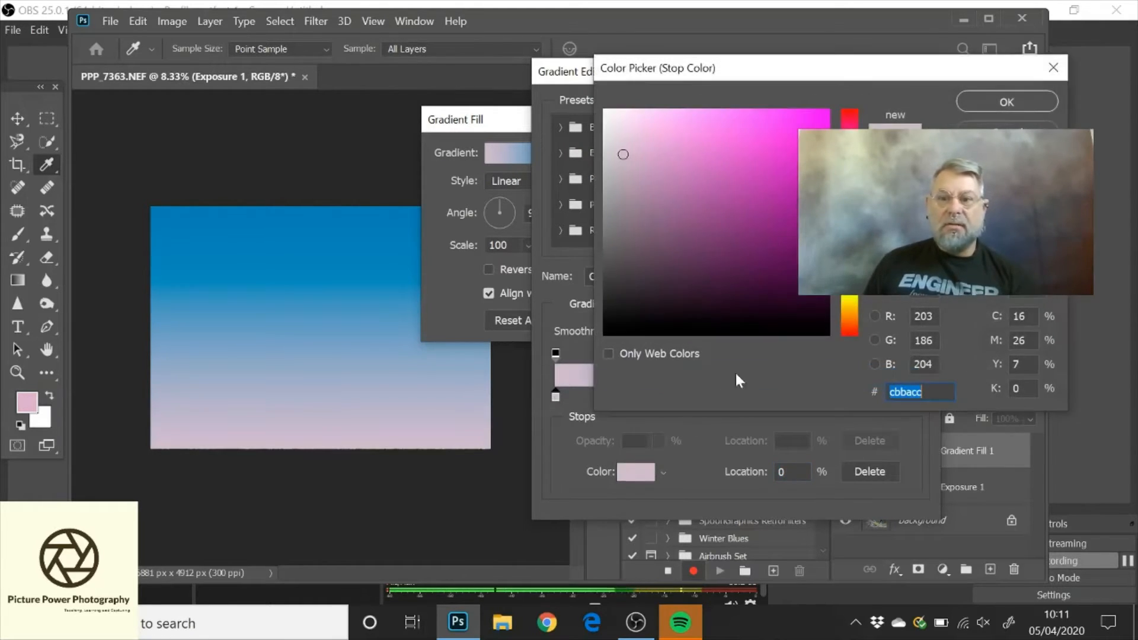
left_click(850, 310)
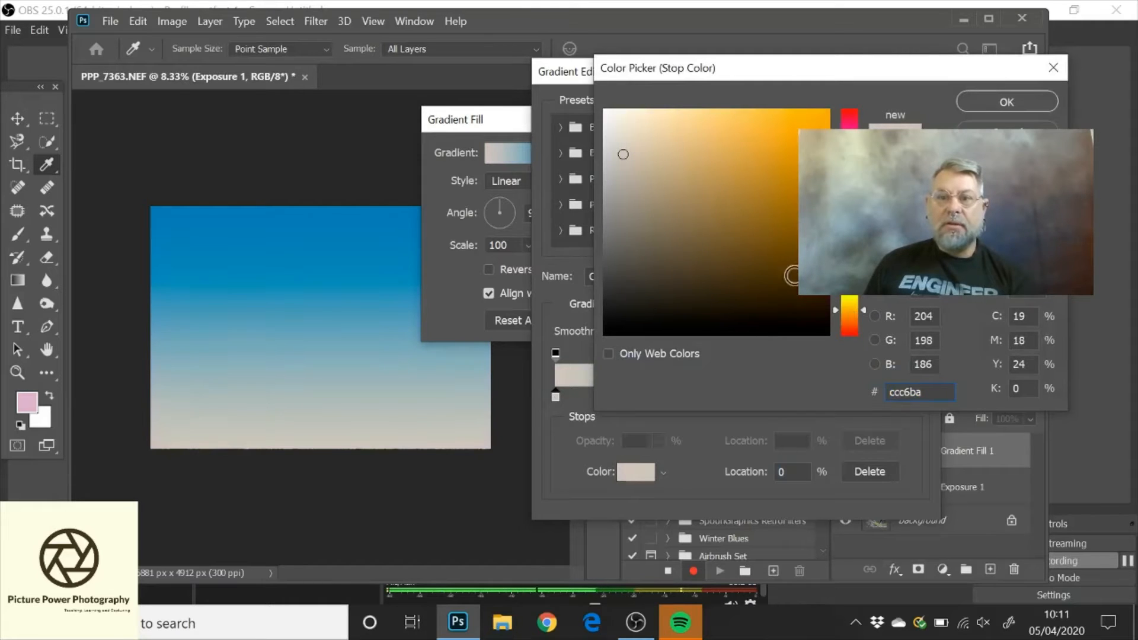
left_click(796, 131)
left_click_drag(796, 131, 808, 124)
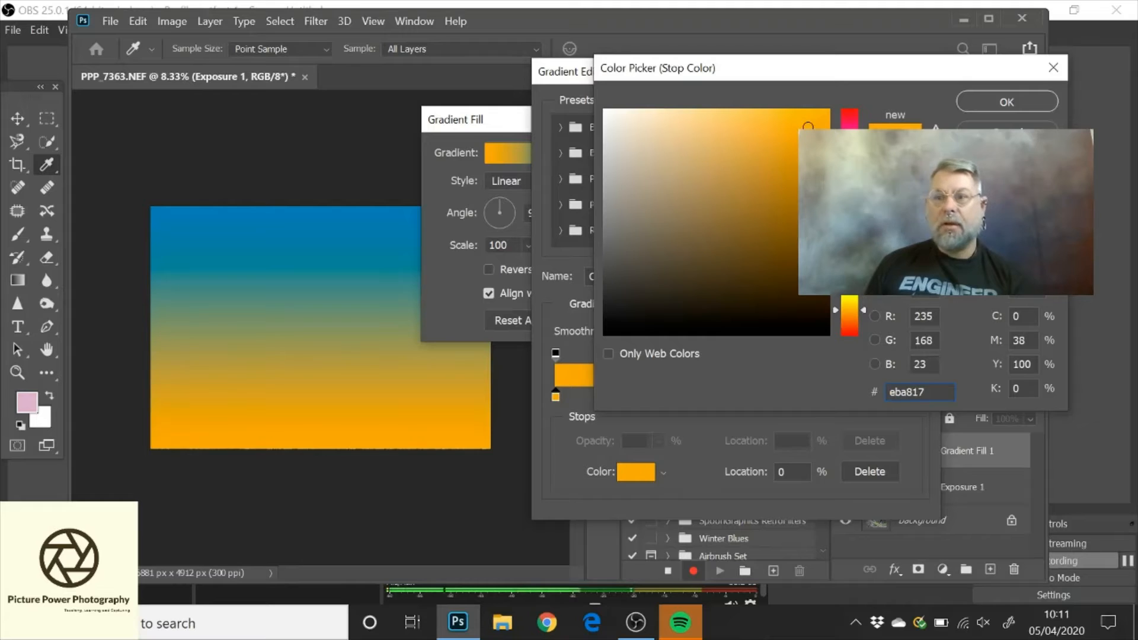
left_click(983, 104)
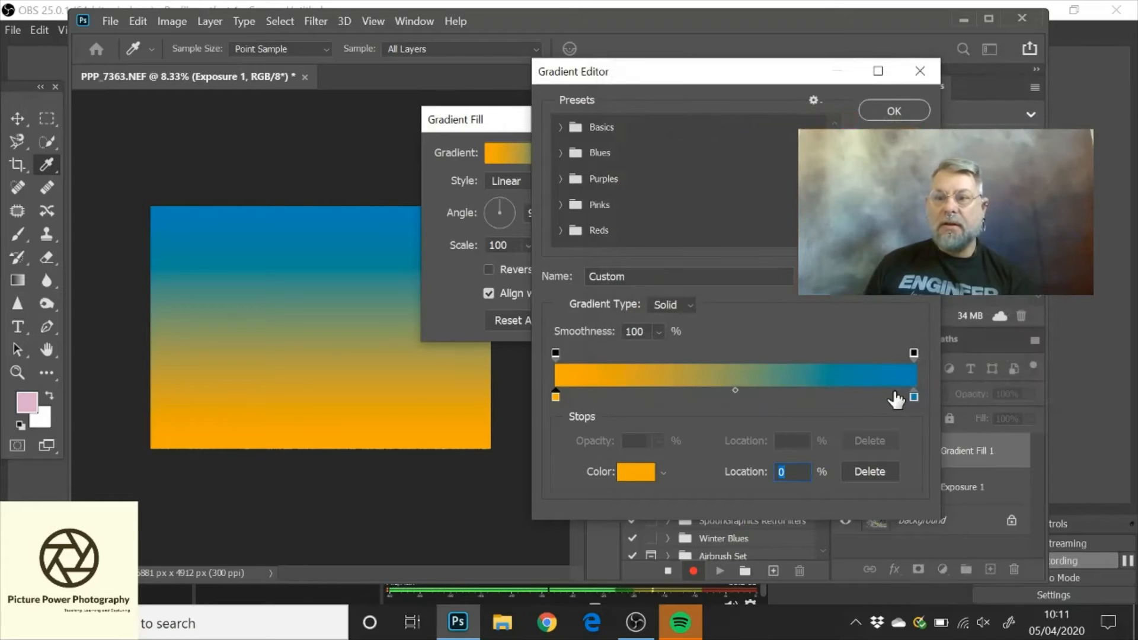
Step: Change the gradient's end colour stop at location 100% to a deeper blue, about 056faa
left_click(913, 396)
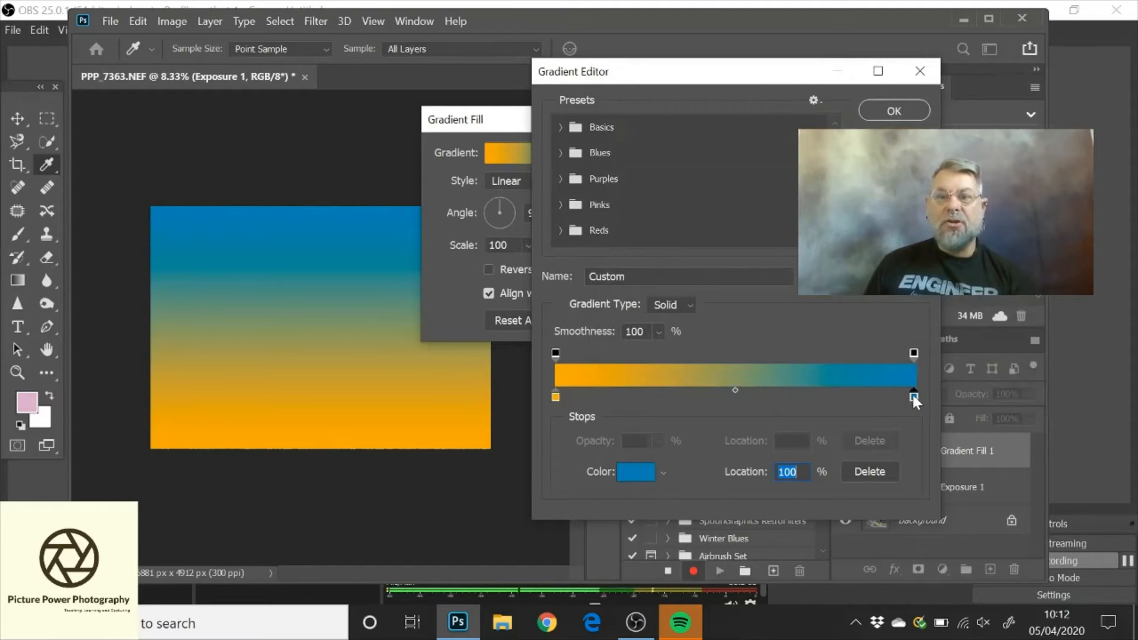
left_click(637, 472)
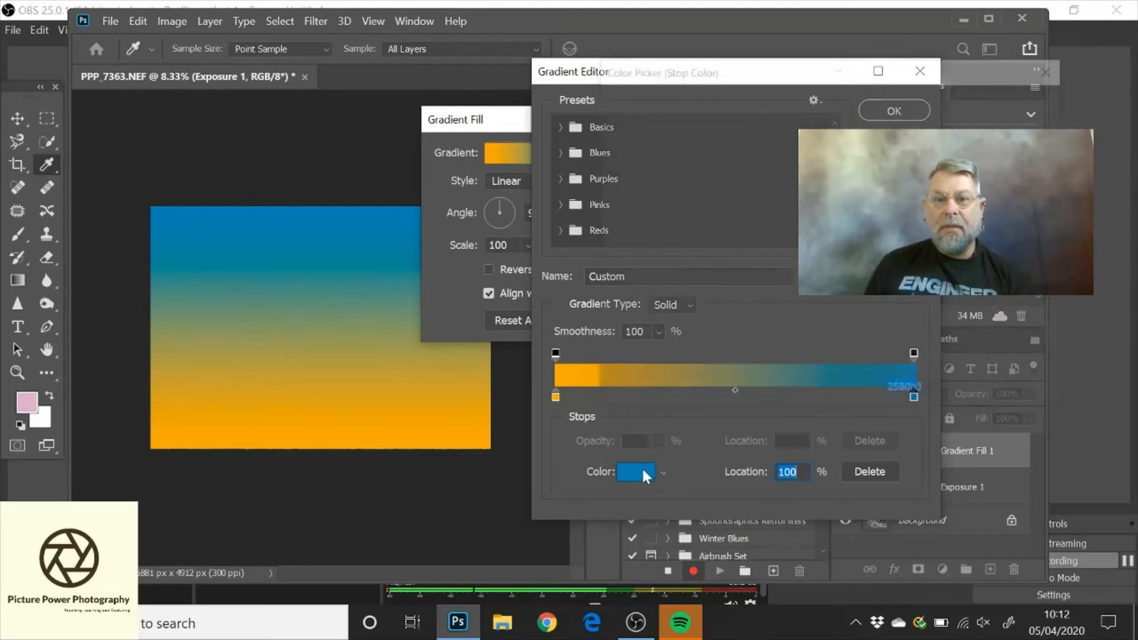
mouse_move(783, 173)
left_mouse_down()
mouse_move(808, 148)
mouse_move(823, 179)
left_mouse_up()
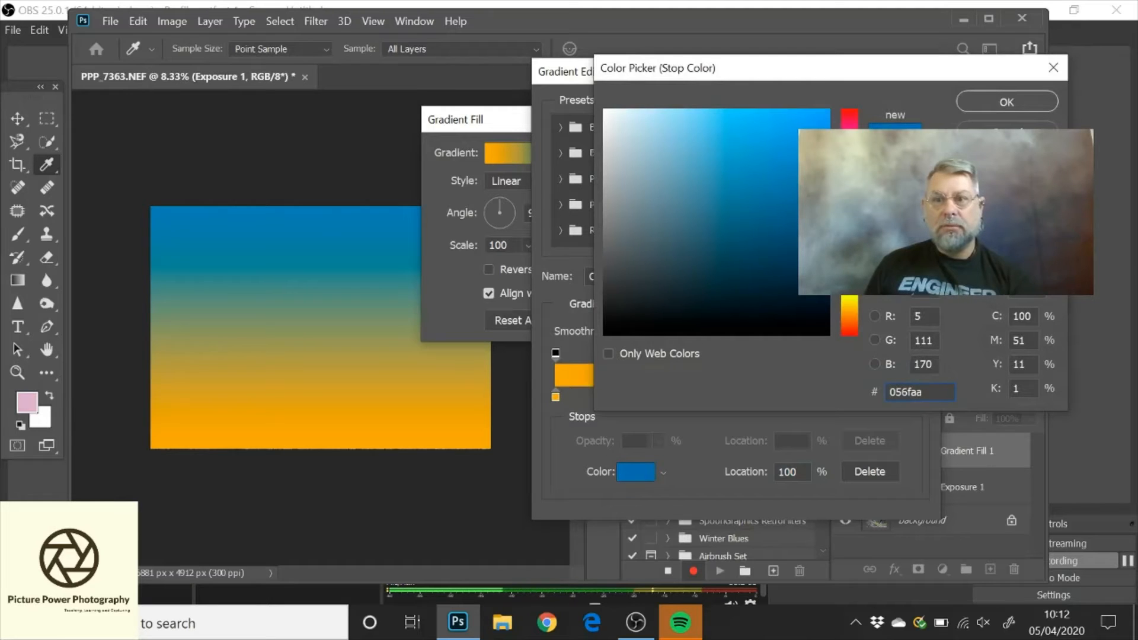
left_click(1007, 101)
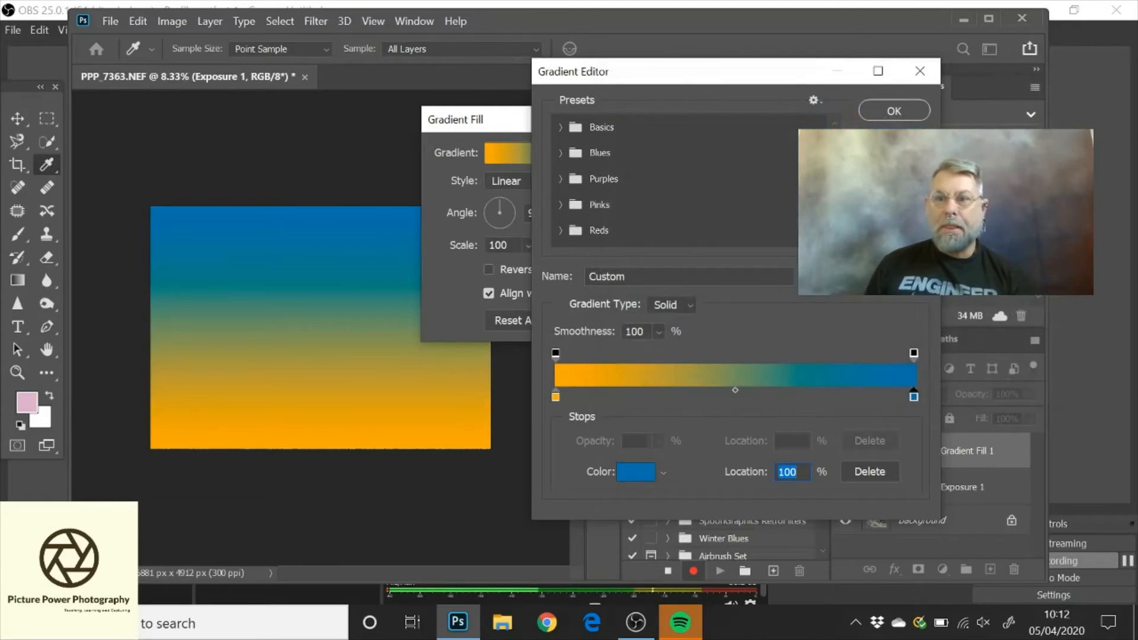
Step: Accept the edited gradient and the Gradient Fill settings, and set the gradient layer's blend mode to Overlay
left_click(887, 111)
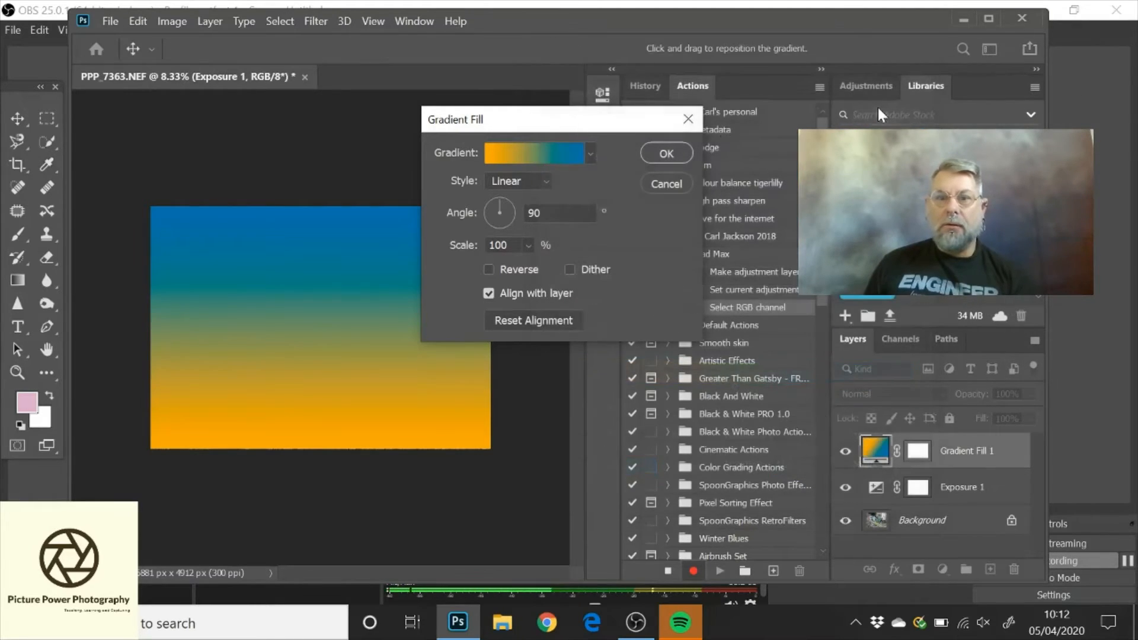
left_click(659, 155)
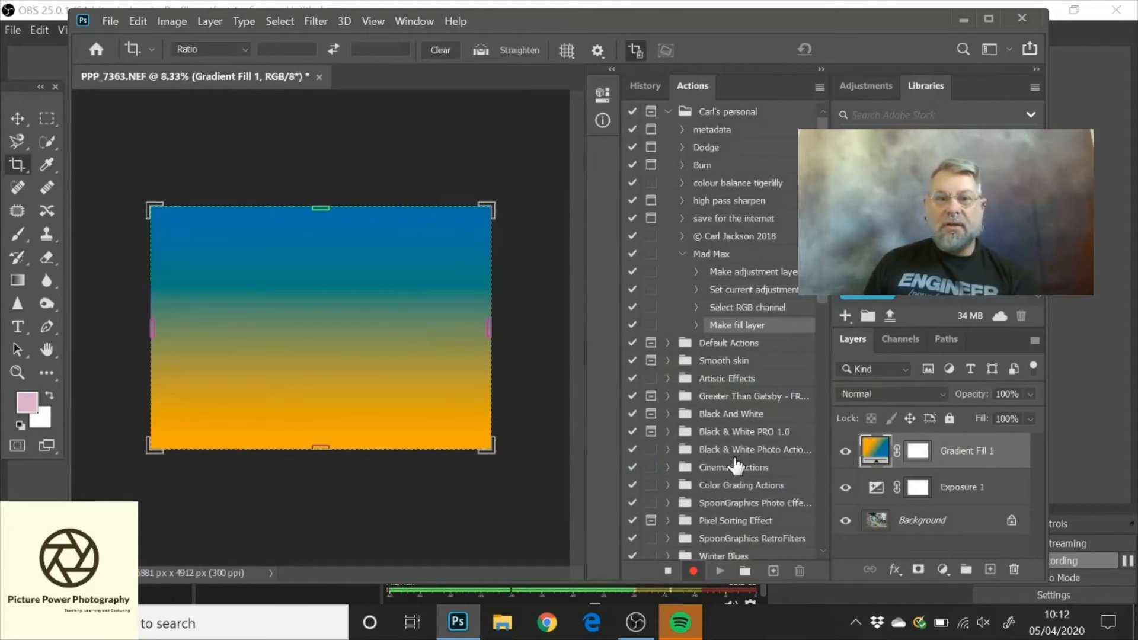
left_click(902, 390)
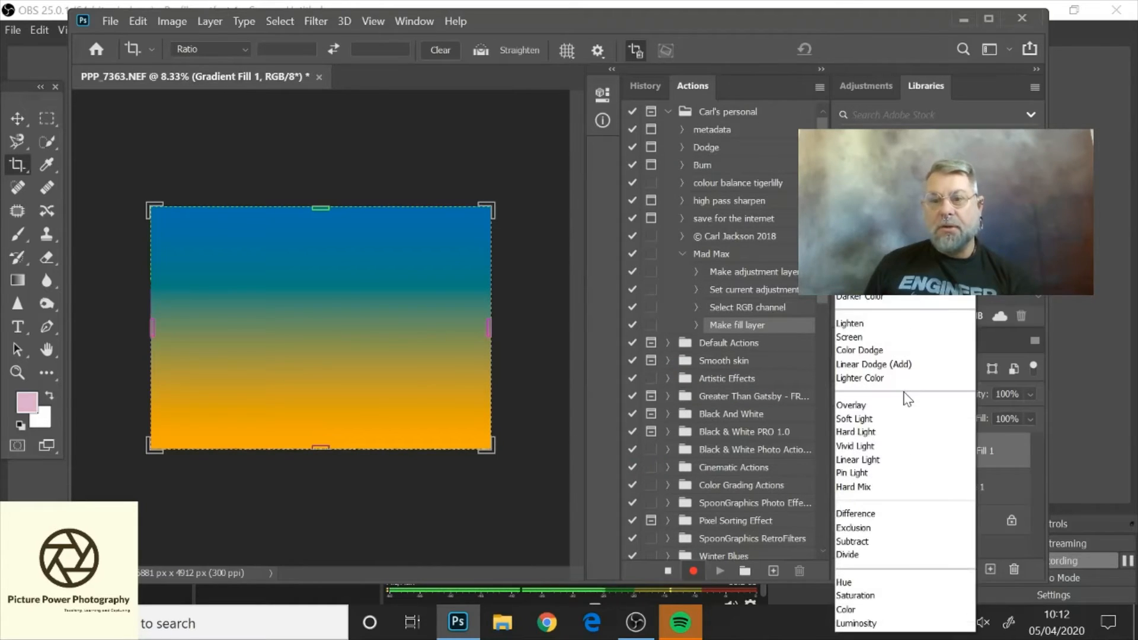
left_click(886, 407)
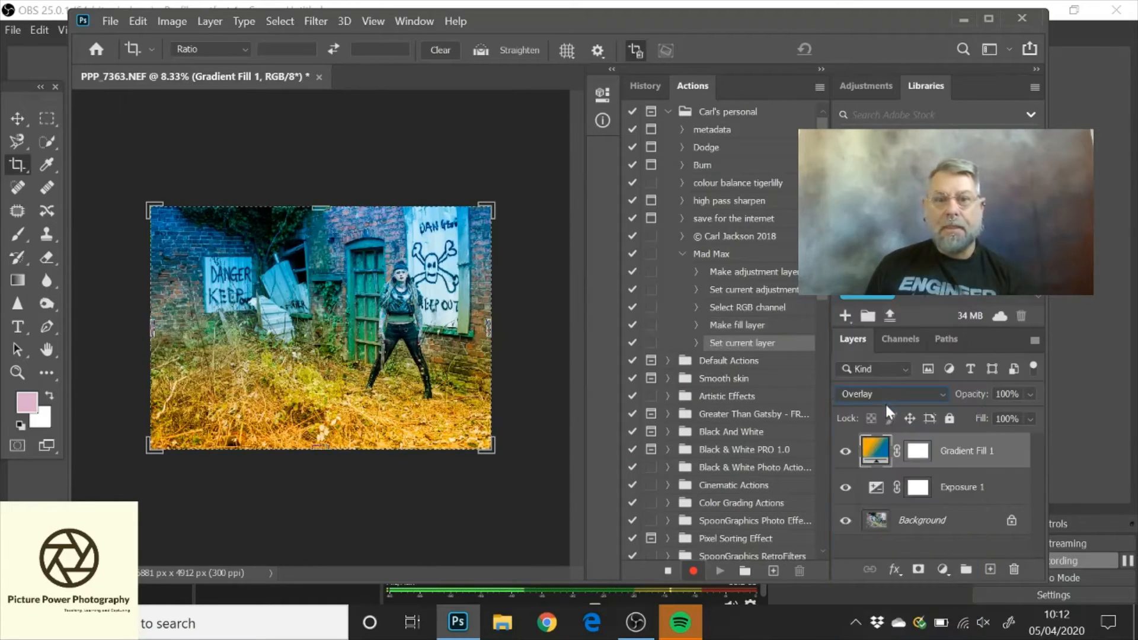
Step: Hide and show the Exposure layer and the Gradient Fill layer in turn to compare their effects on the photo
left_click(844, 485)
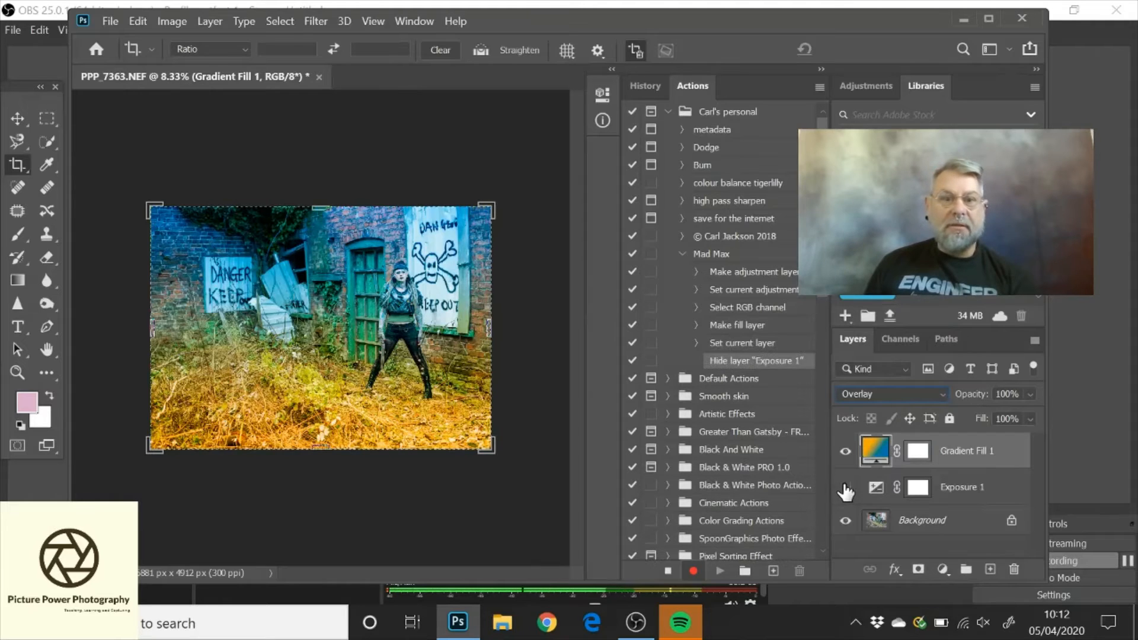
left_click(845, 482)
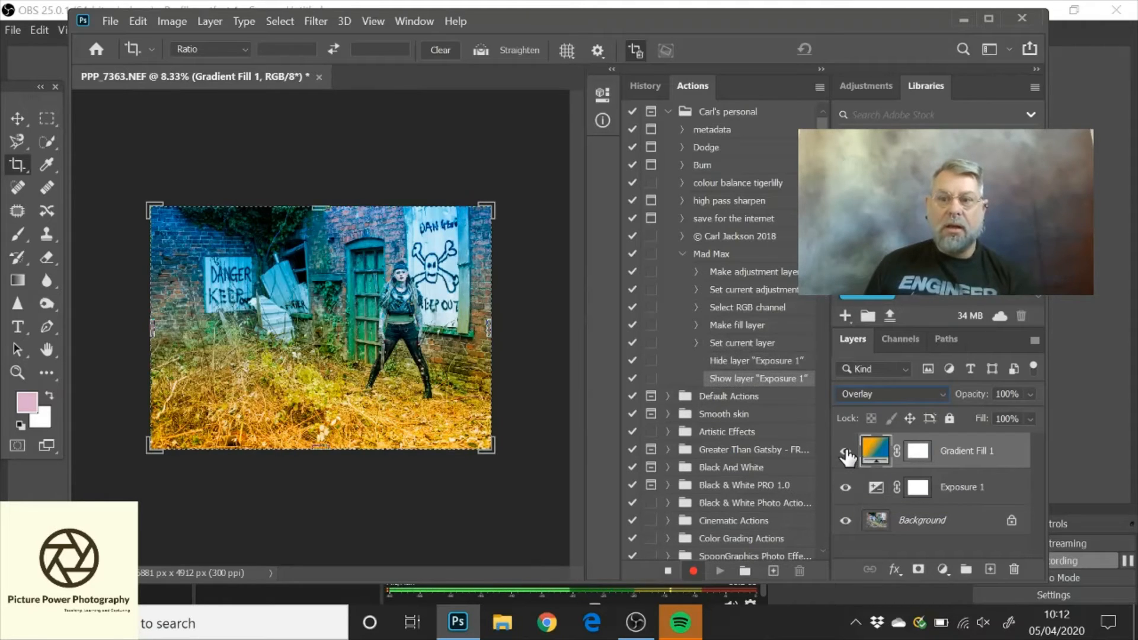
left_click(845, 452)
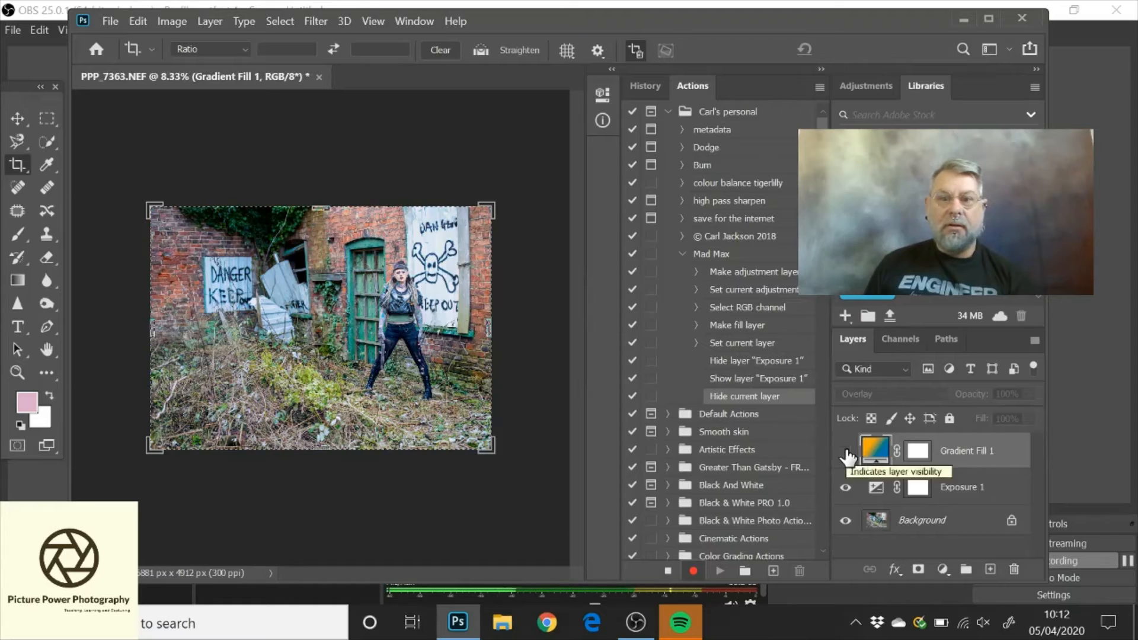
left_click(845, 453)
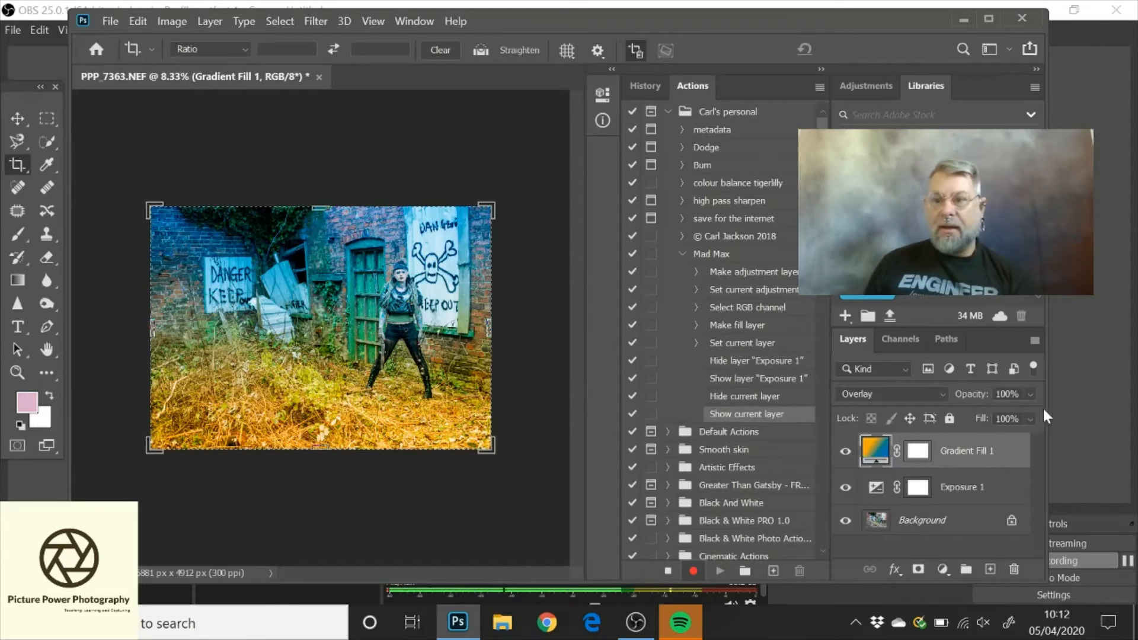
Step: Lower the Gradient Fill layer's opacity to 75% and toggle its visibility to check the effect
left_click(1031, 396)
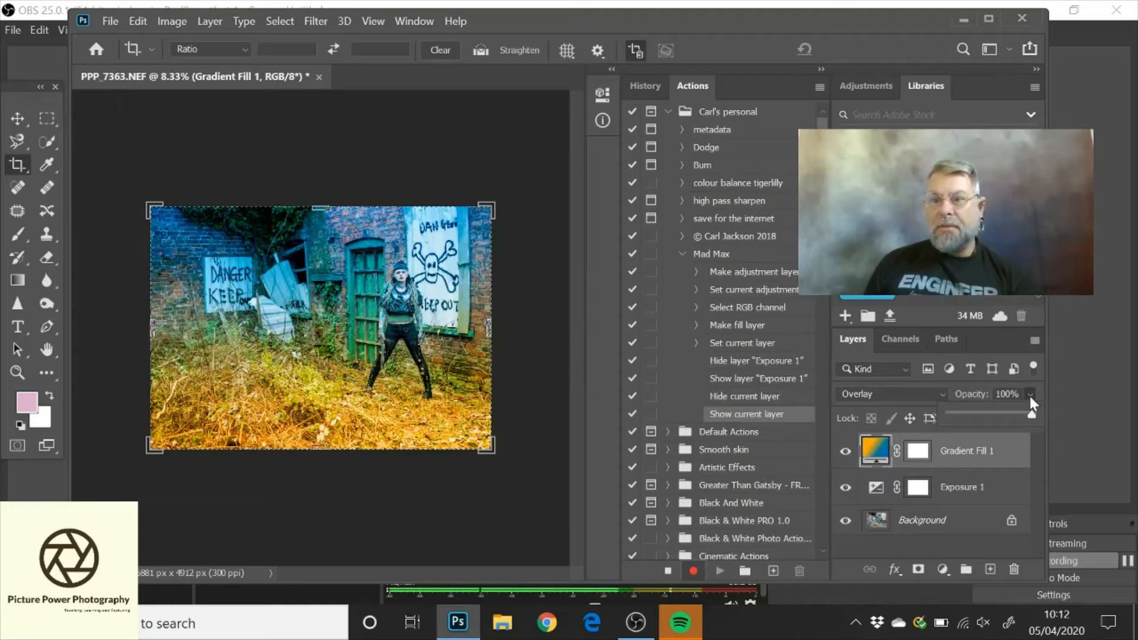
left_click(1011, 420)
left_click(846, 453)
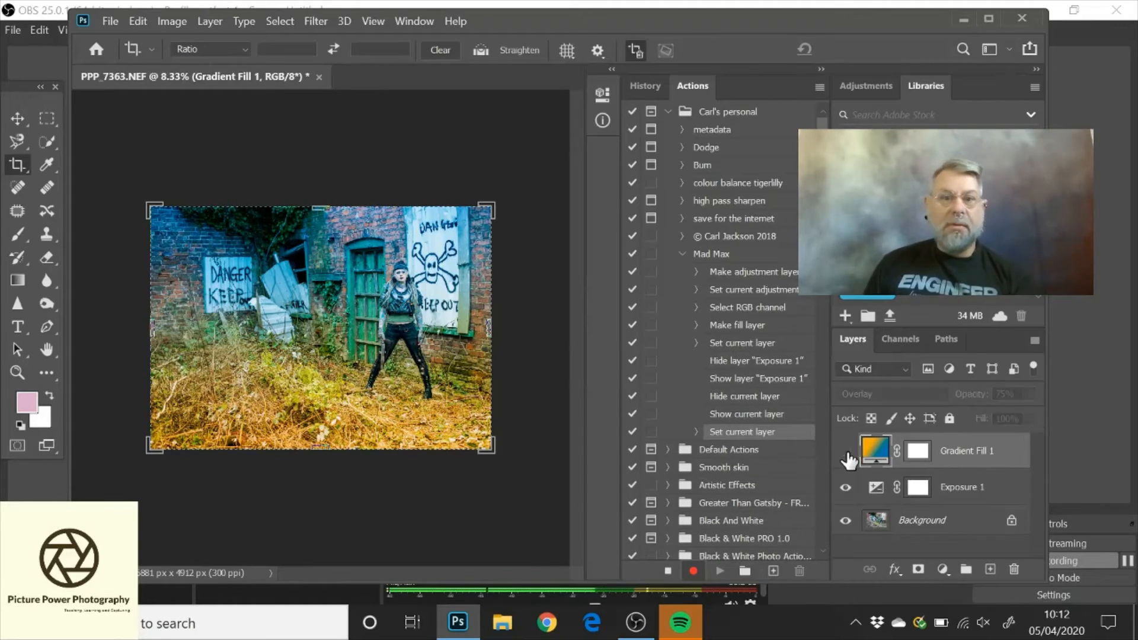
left_click(845, 453)
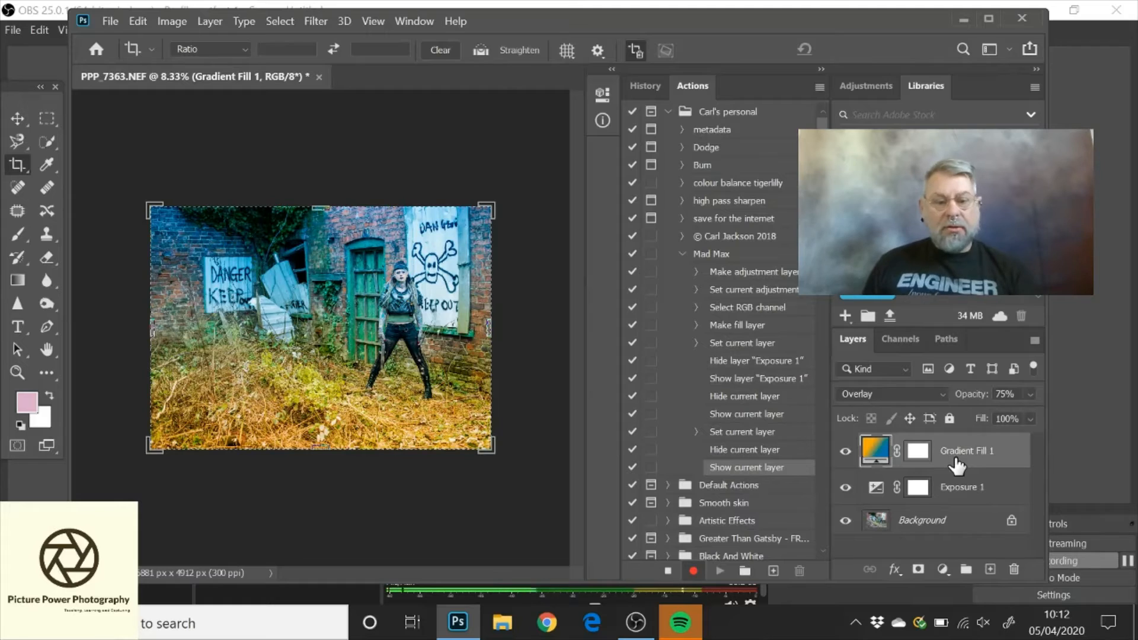
Step: Group the Gradient Fill and Exposure layers, name the group Mad Max, and toggle its visibility to compare before and after
left_click(971, 492, "shift")
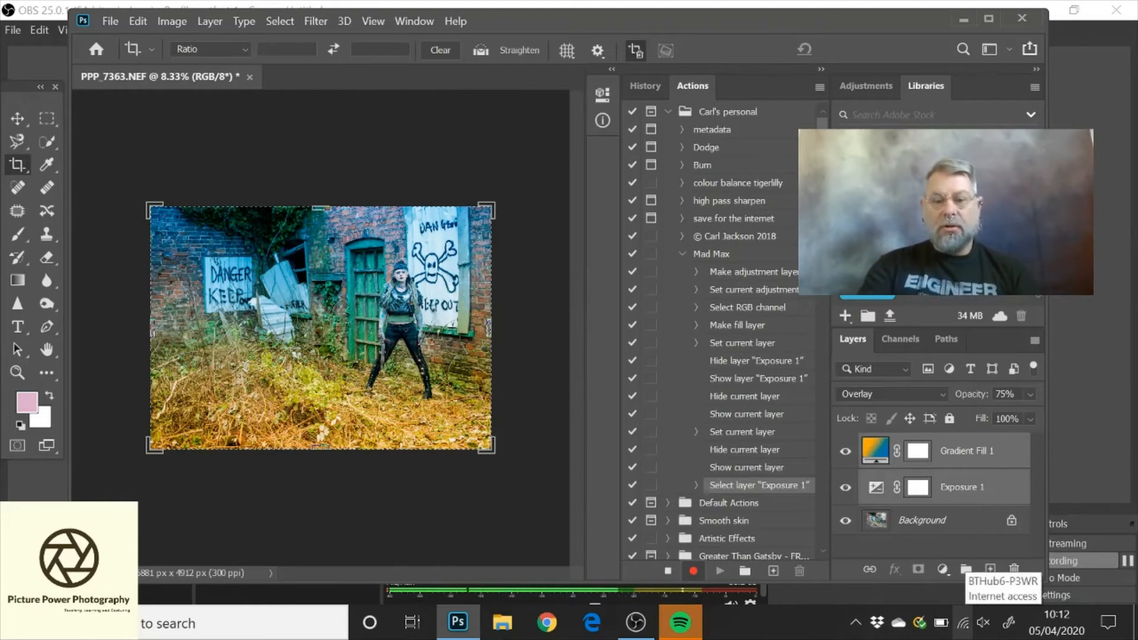
key("ctrl+g")
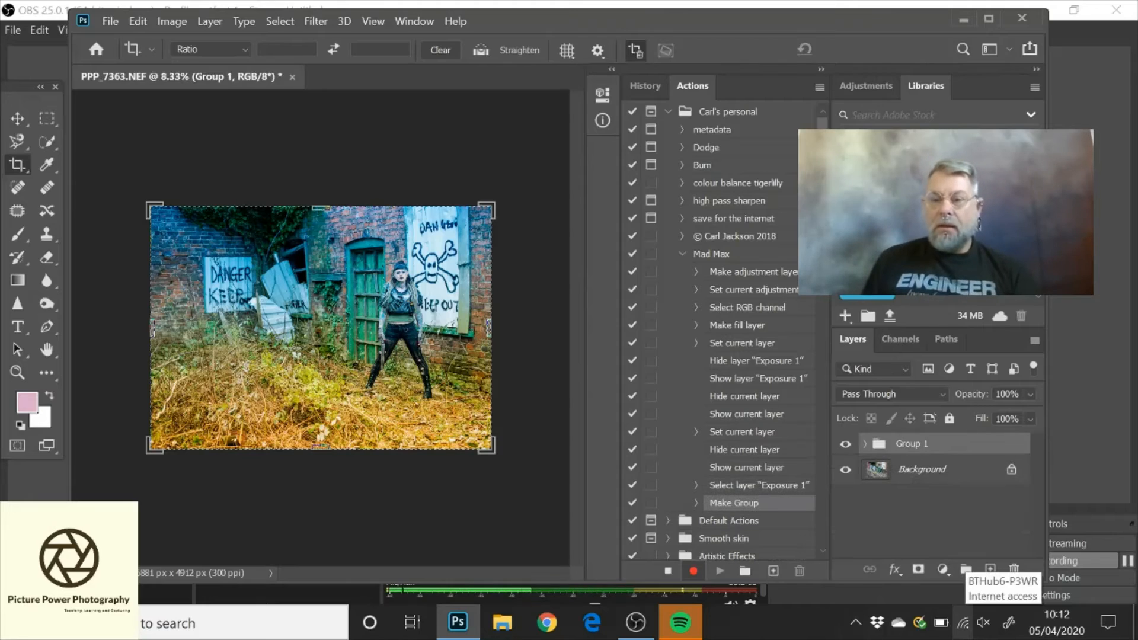
double_click(917, 444)
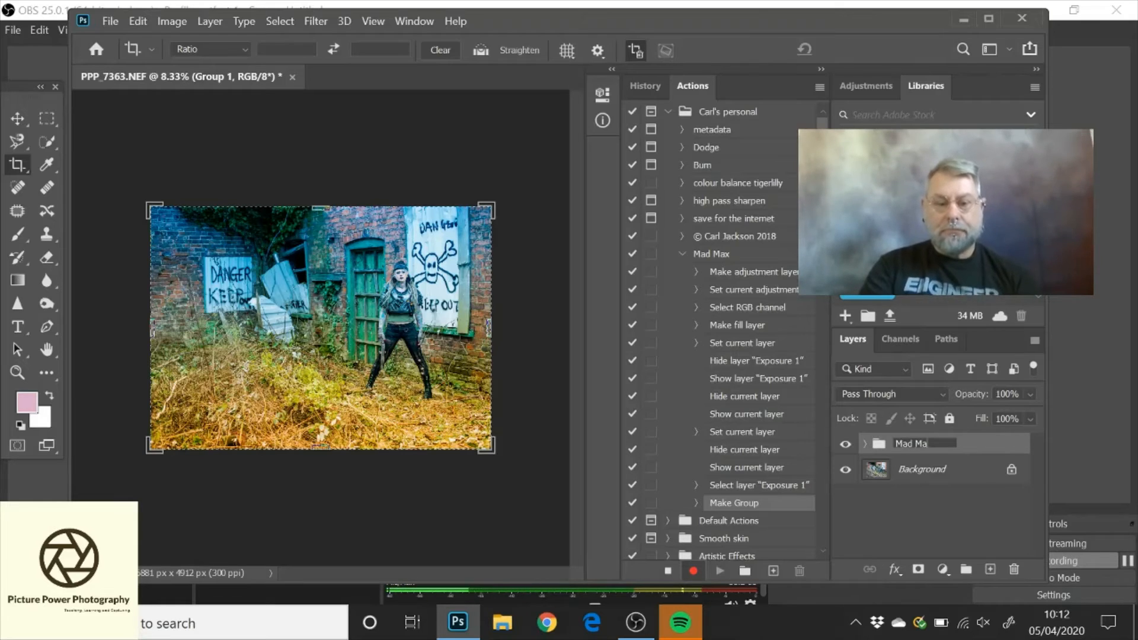
key("Return")
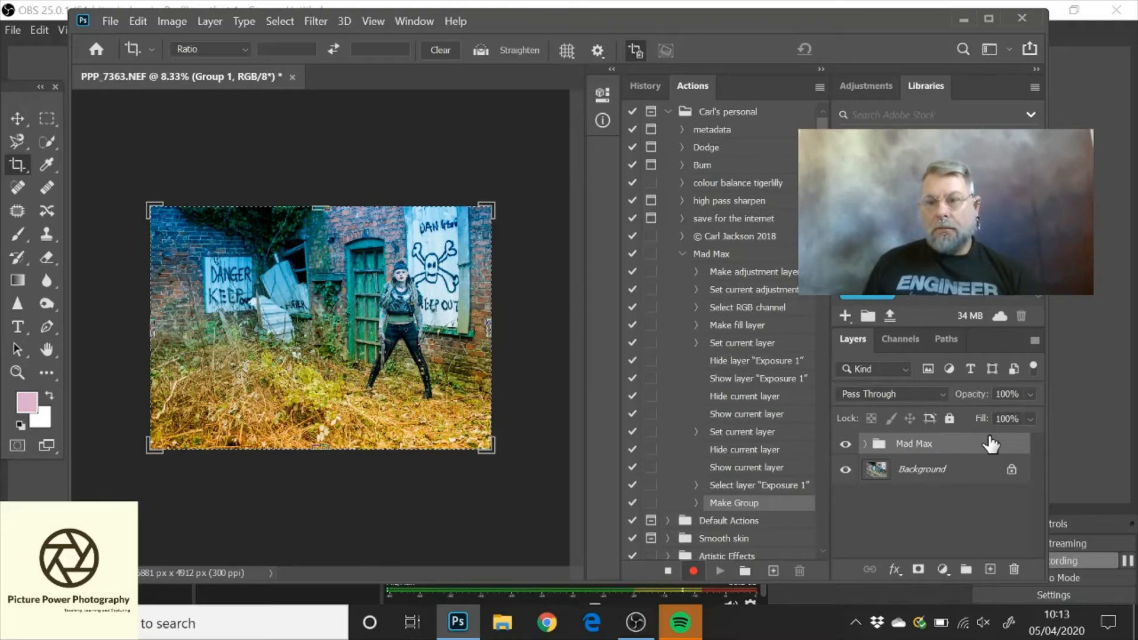
left_click(846, 444)
left_click(845, 444)
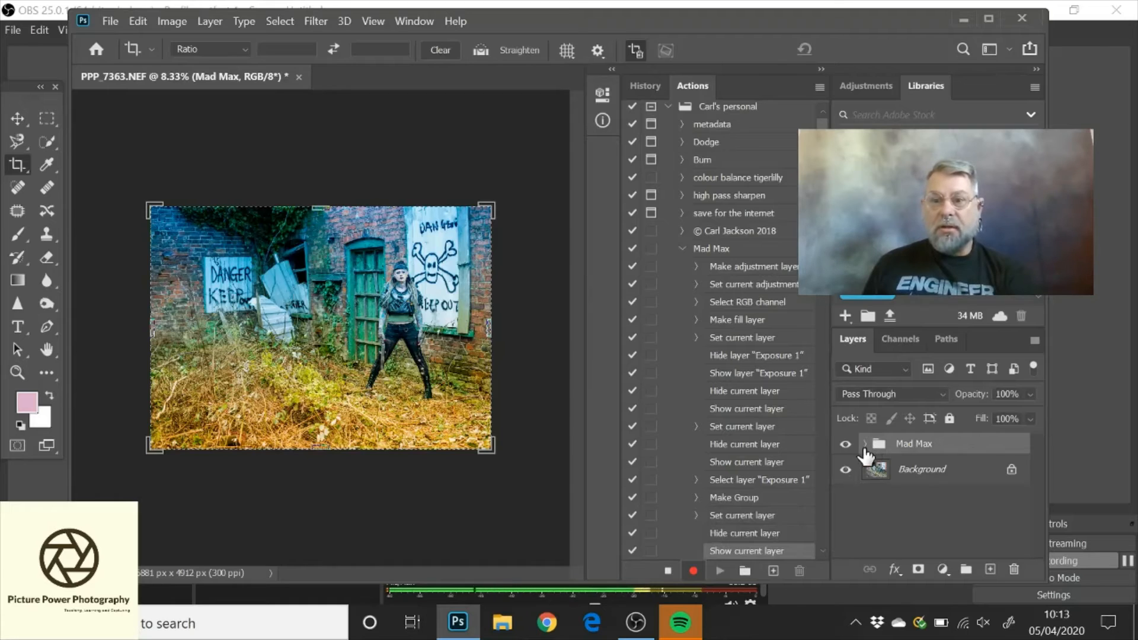
Step: Change the starting colour stop of the Gradient Fill inside the Mad Max group to a deeper orange, about eb8a17
left_click(866, 444)
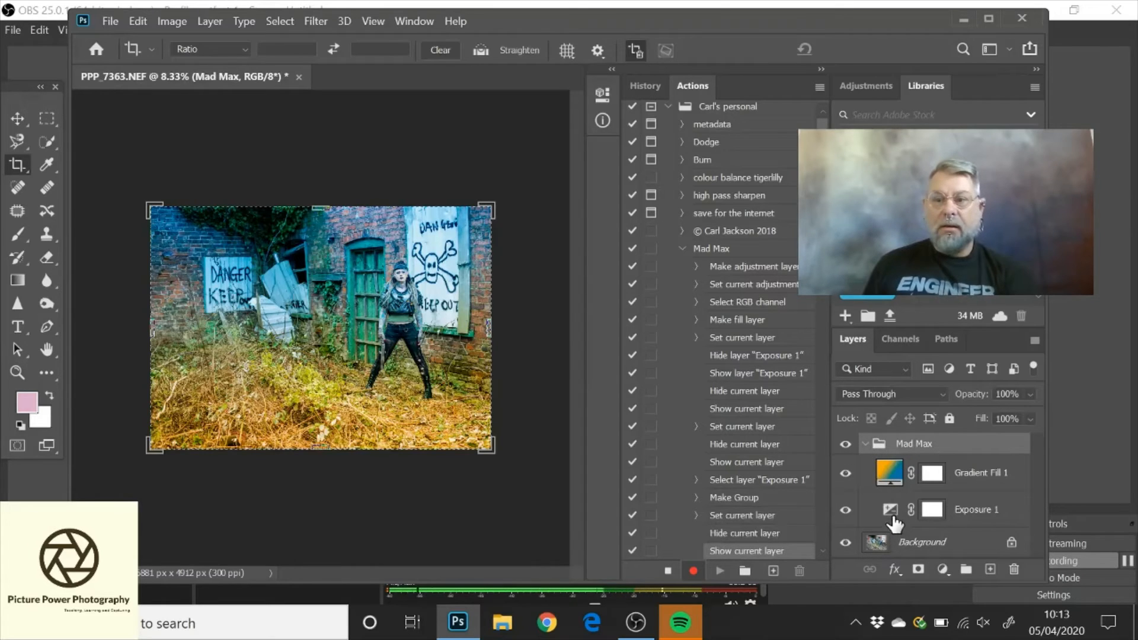
double_click(887, 477)
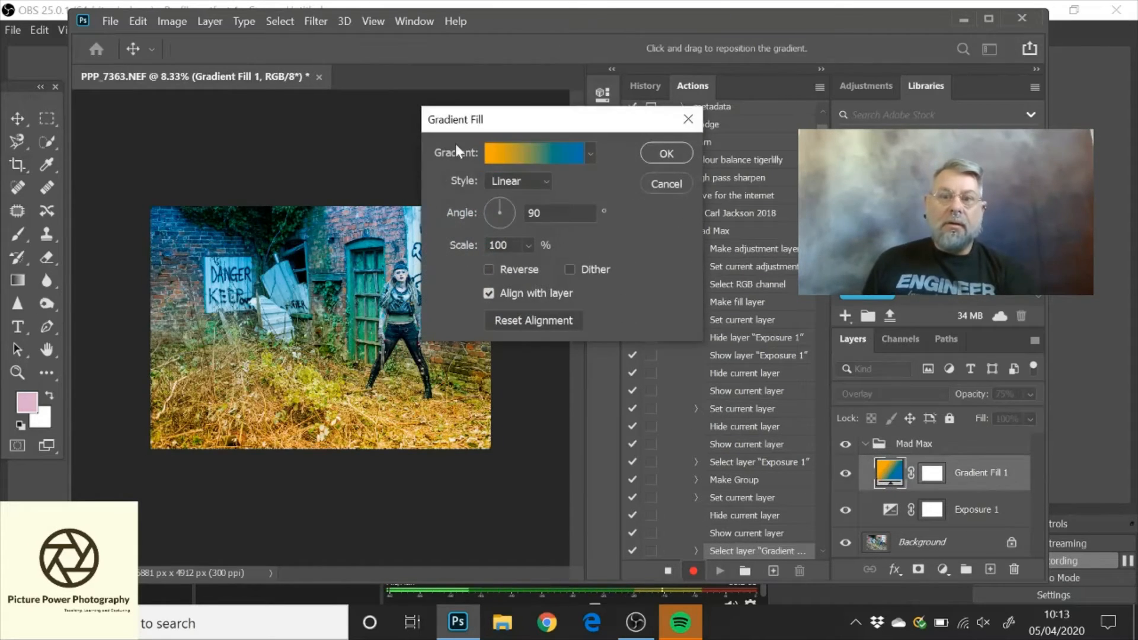
left_click(556, 153)
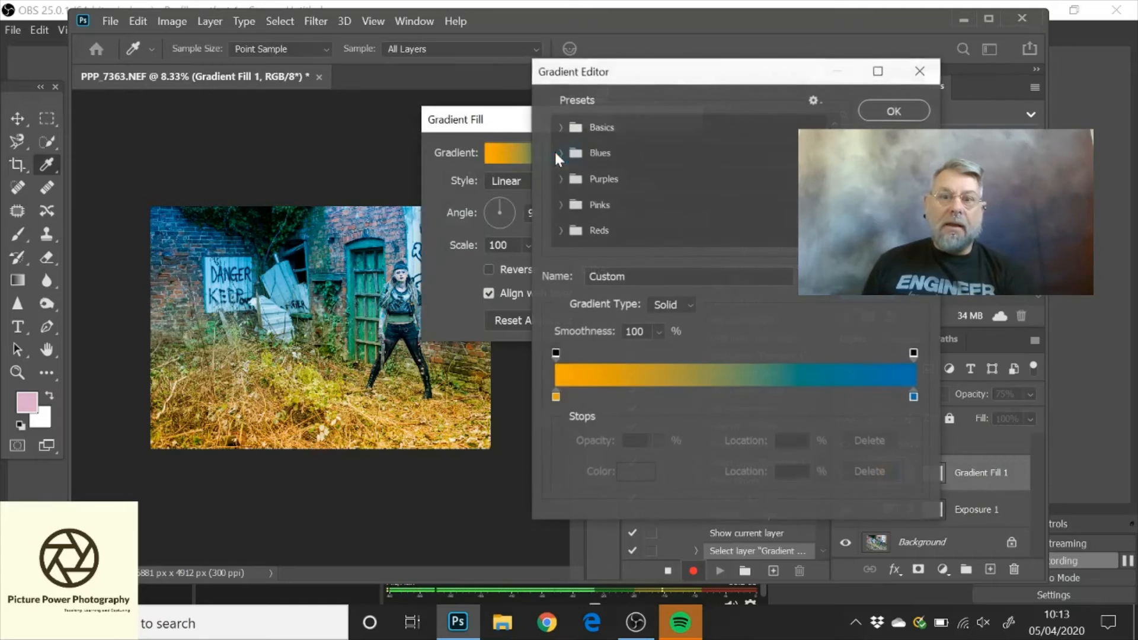
left_click(556, 396)
left_click(631, 470)
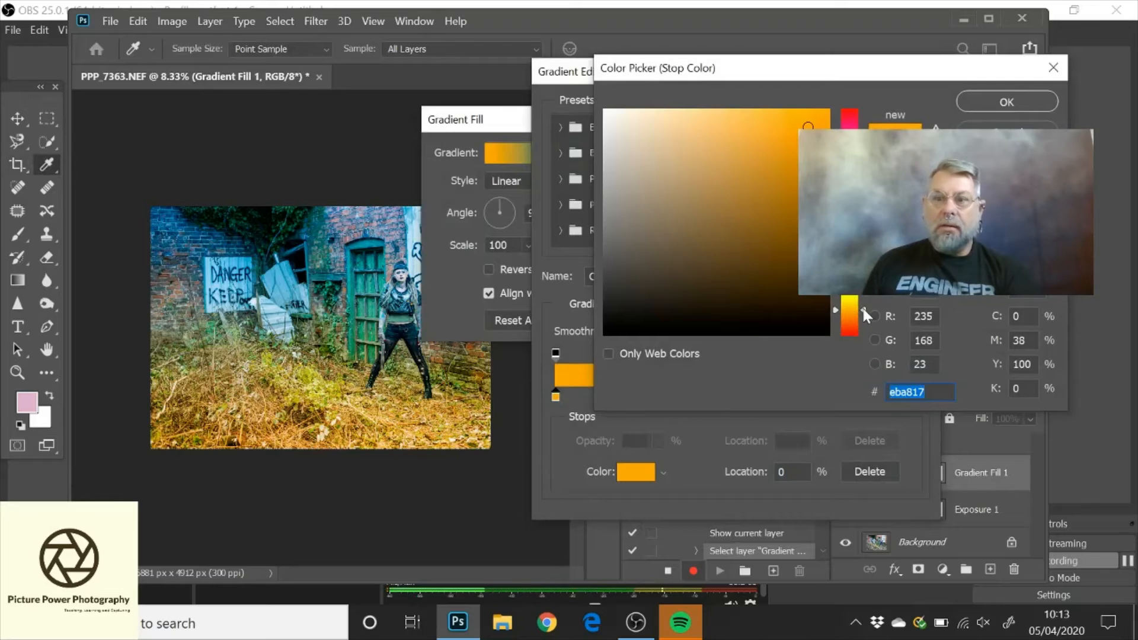
left_click_drag(862, 306, 862, 312)
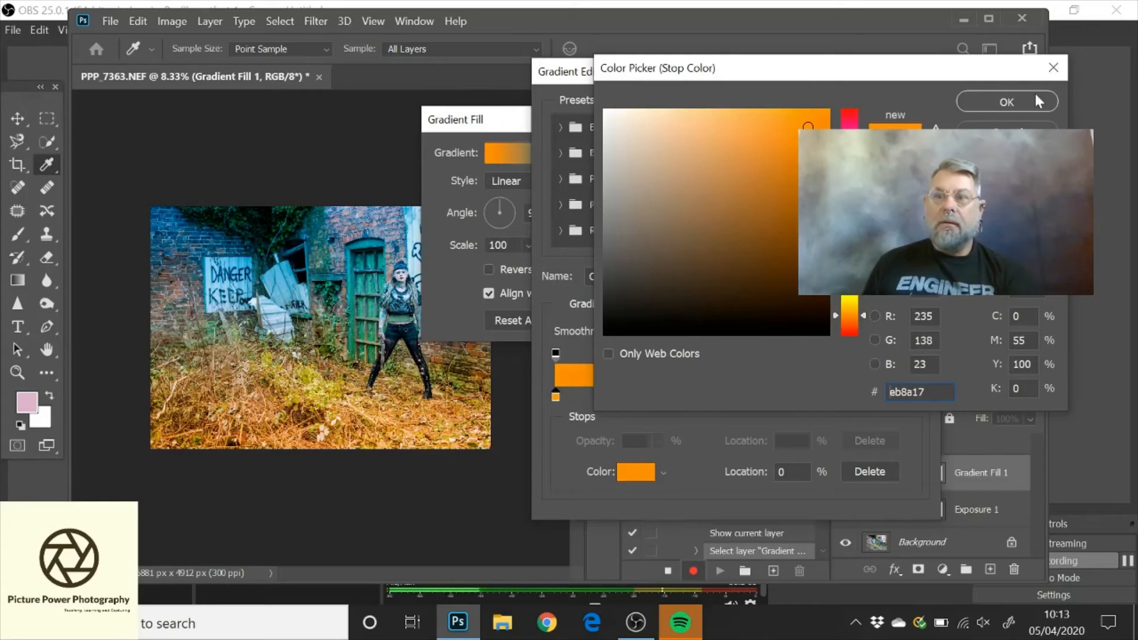
left_click(1004, 102)
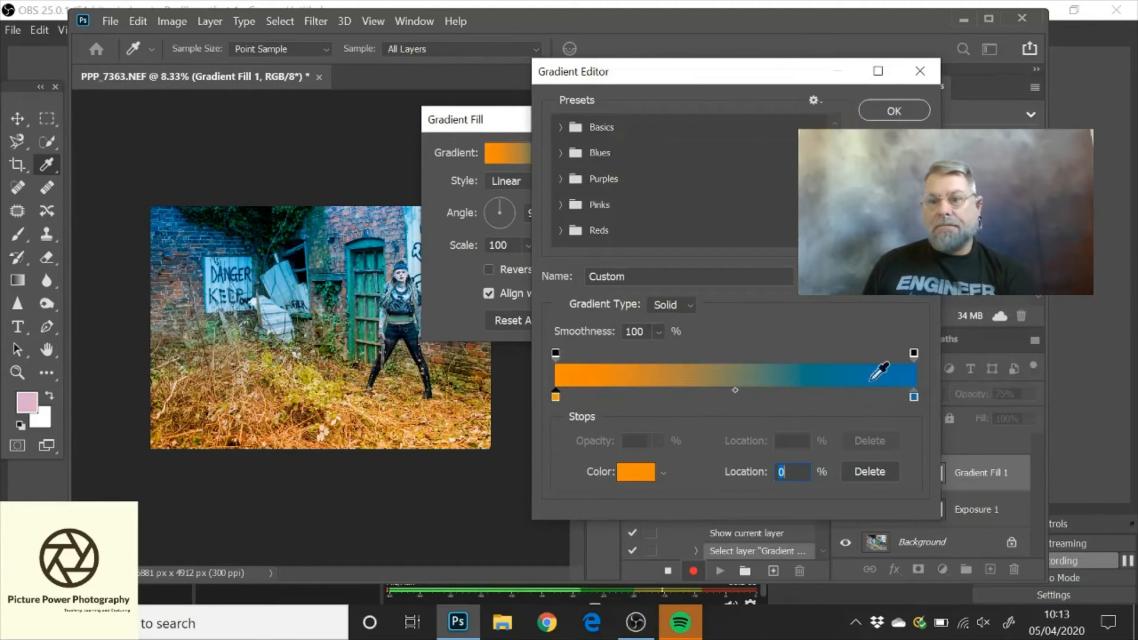
left_click(893, 112)
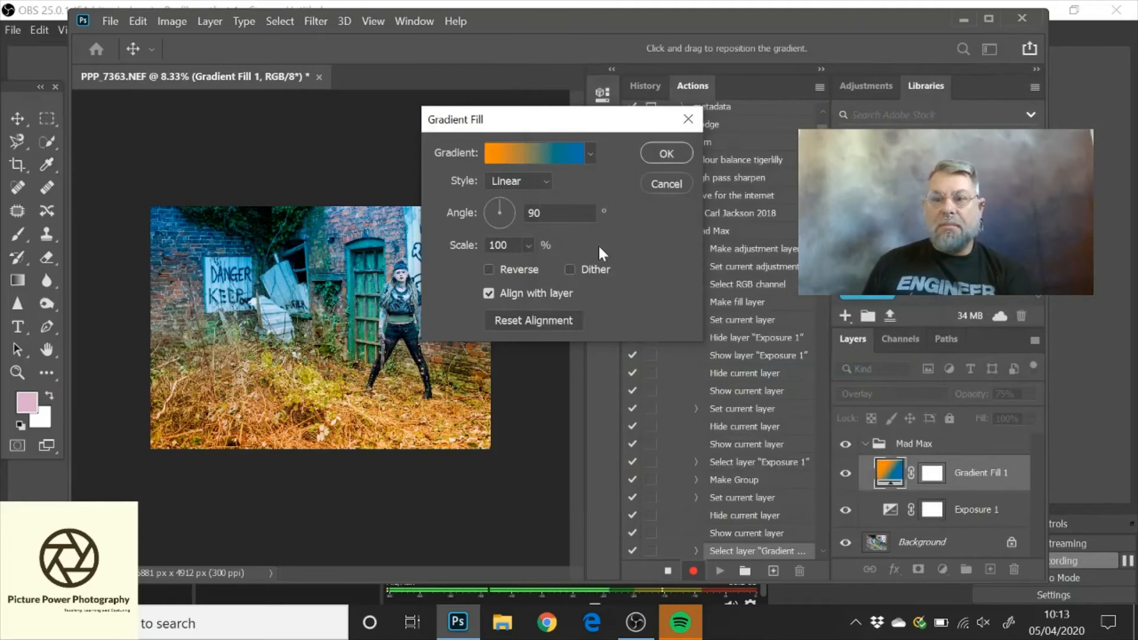
left_click(665, 155)
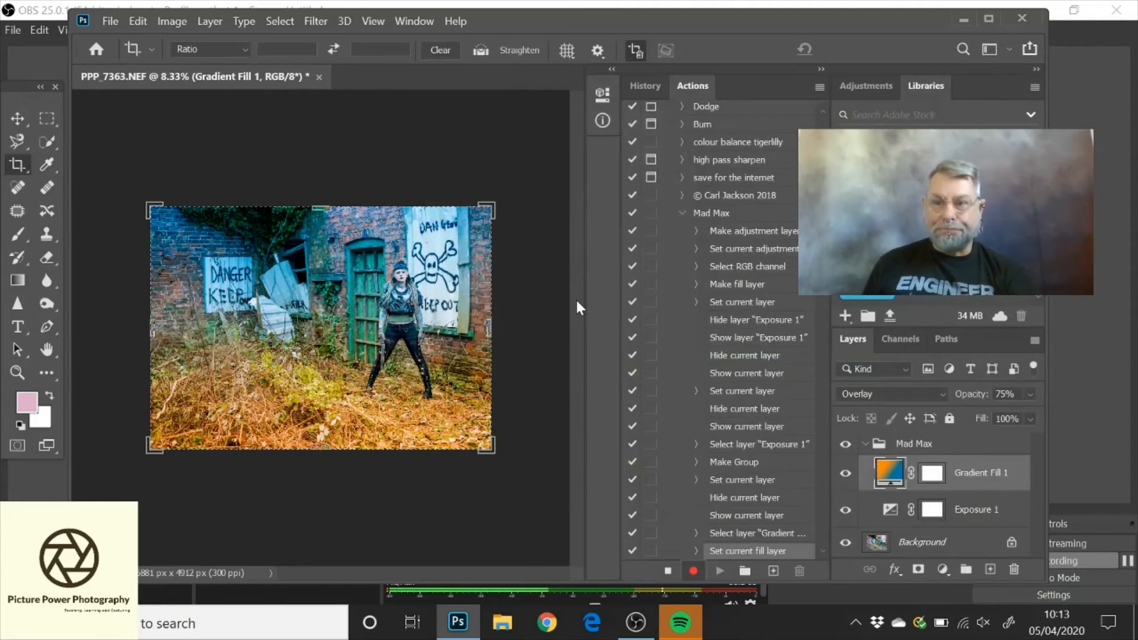
Step: Brush black at size 150 over the woman on the Gradient Fill layer's mask, and collapse the Mad Max group
left_click(866, 445)
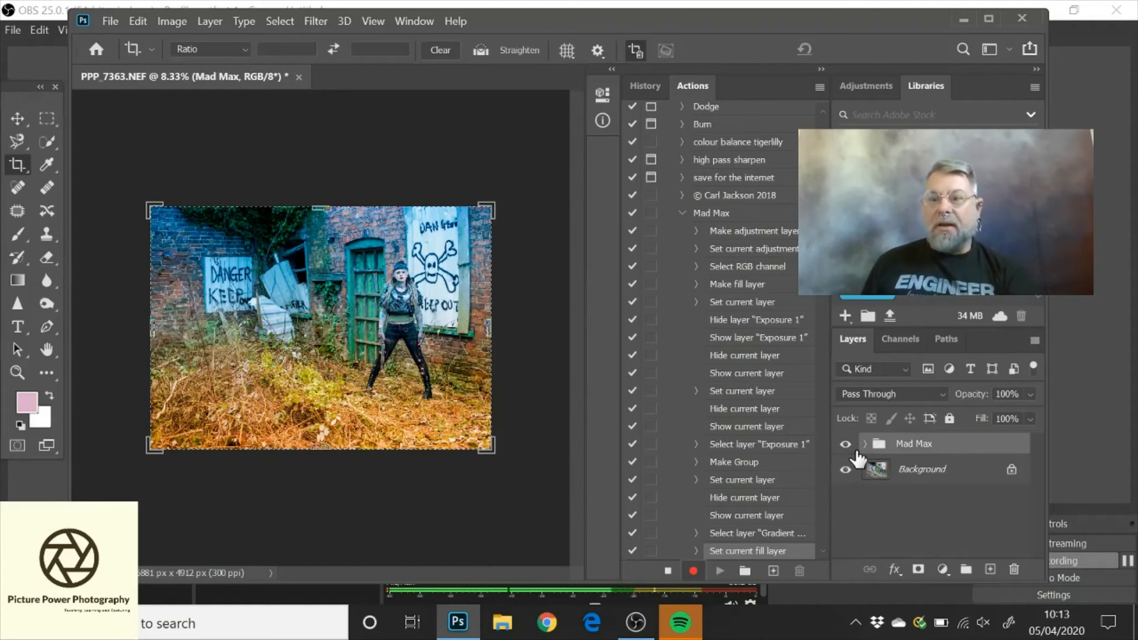
left_click(864, 445)
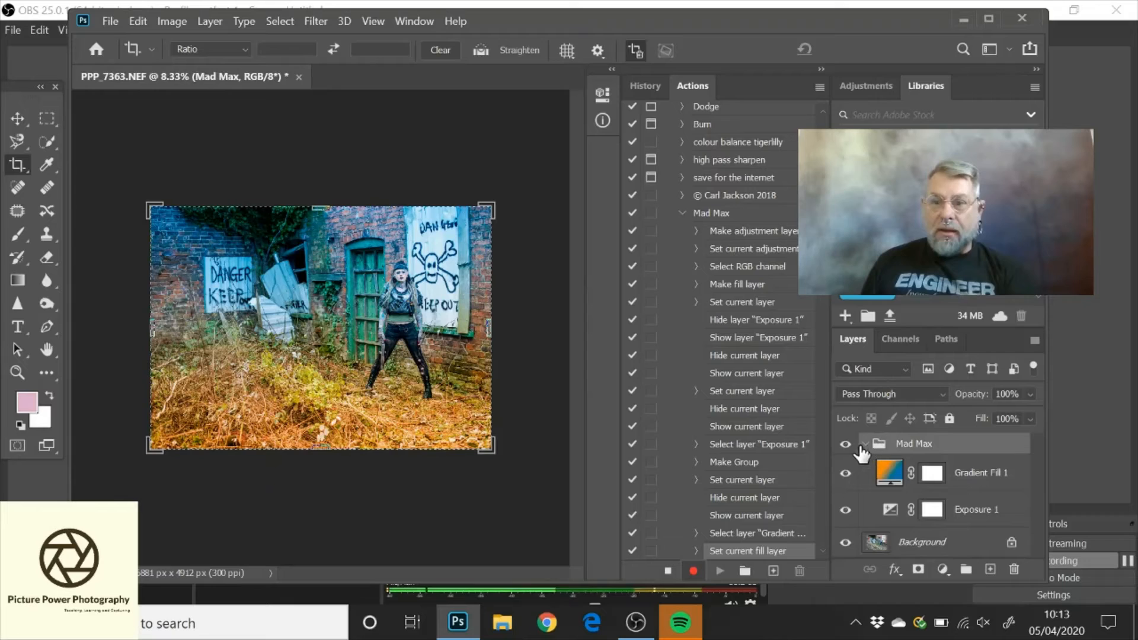
left_click(929, 473)
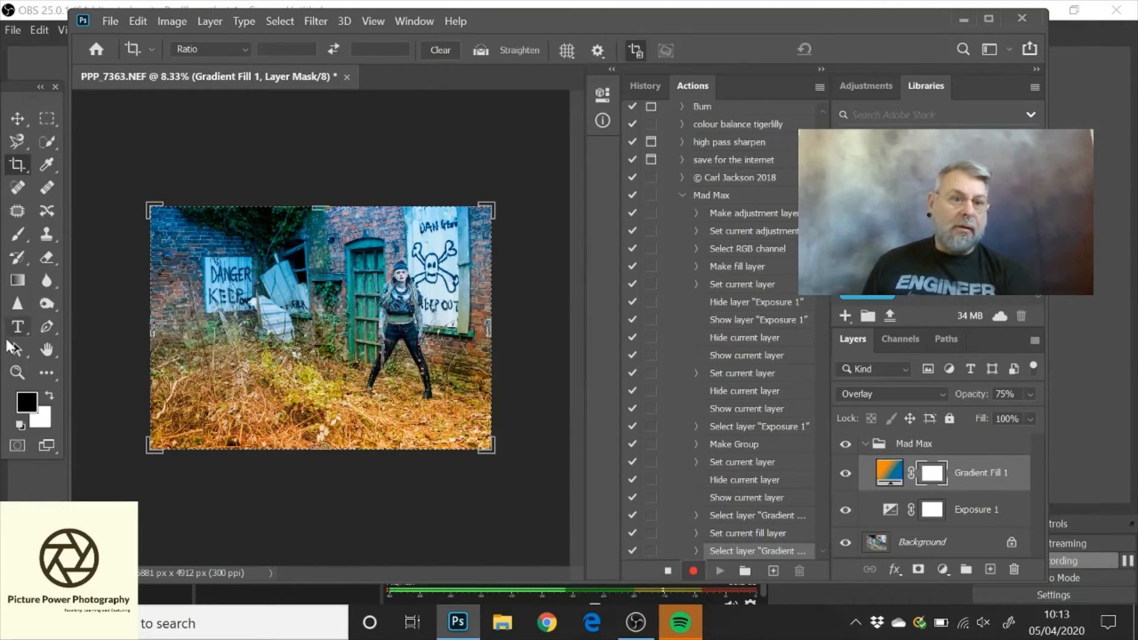
left_click(17, 235)
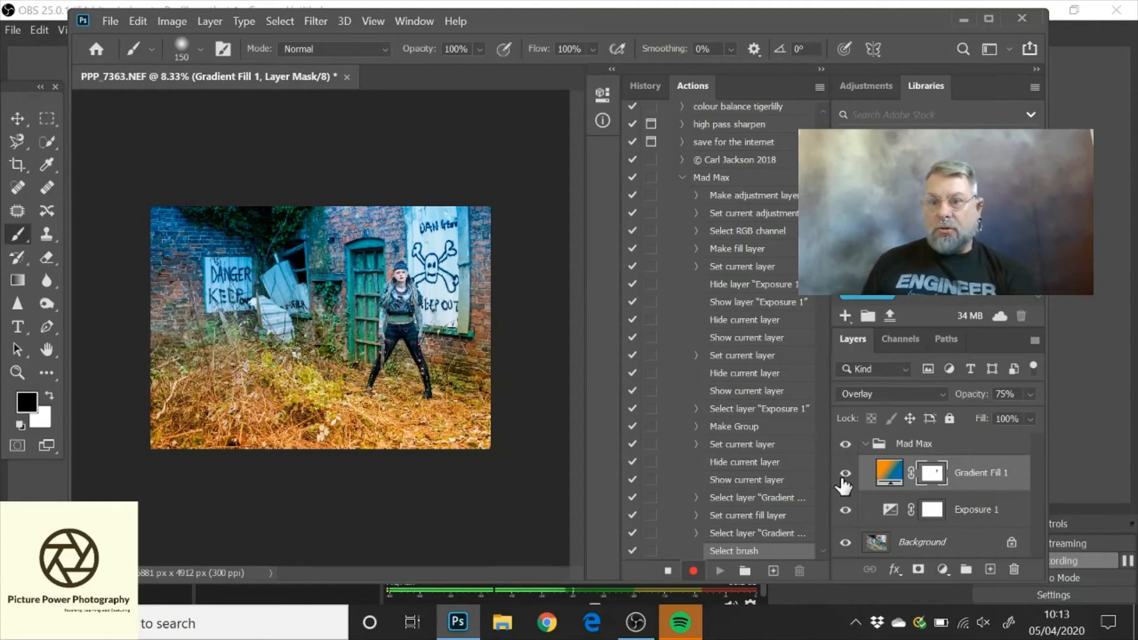
left_click(864, 444)
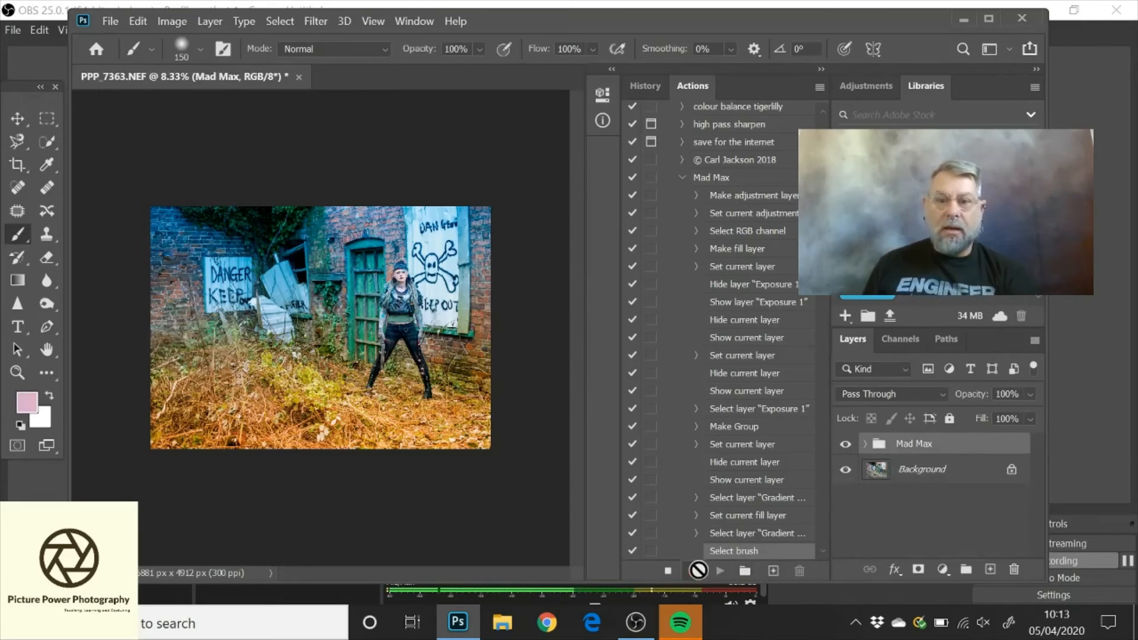
Step: Stop recording the Mad Max action and collapse its list of recorded commands
left_click(668, 573)
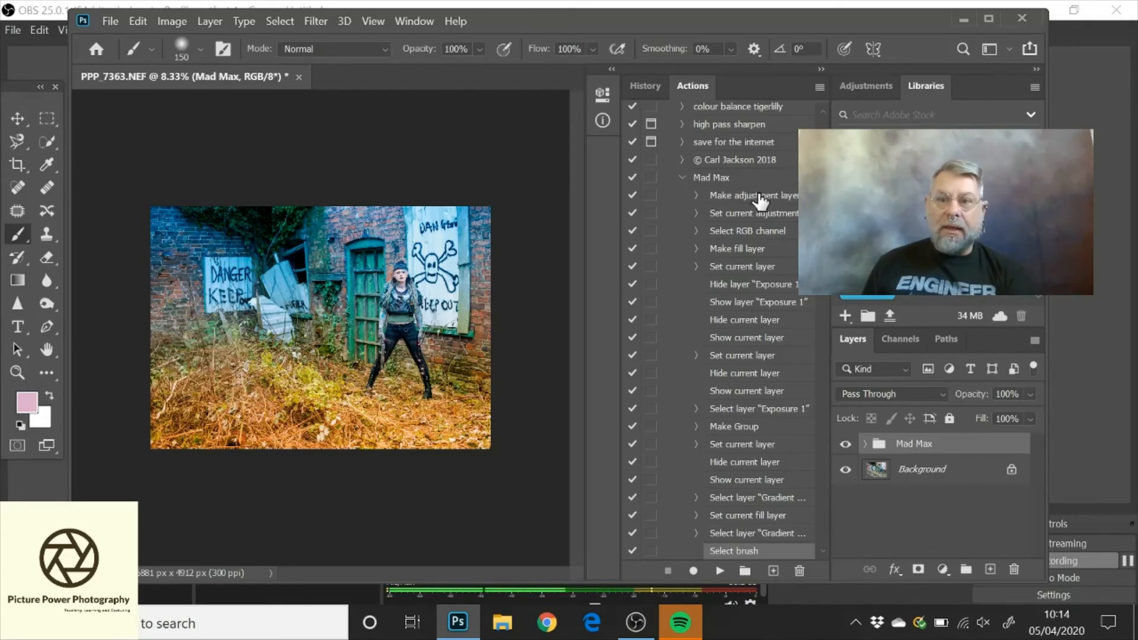
scroll(749, 487, "down", 3)
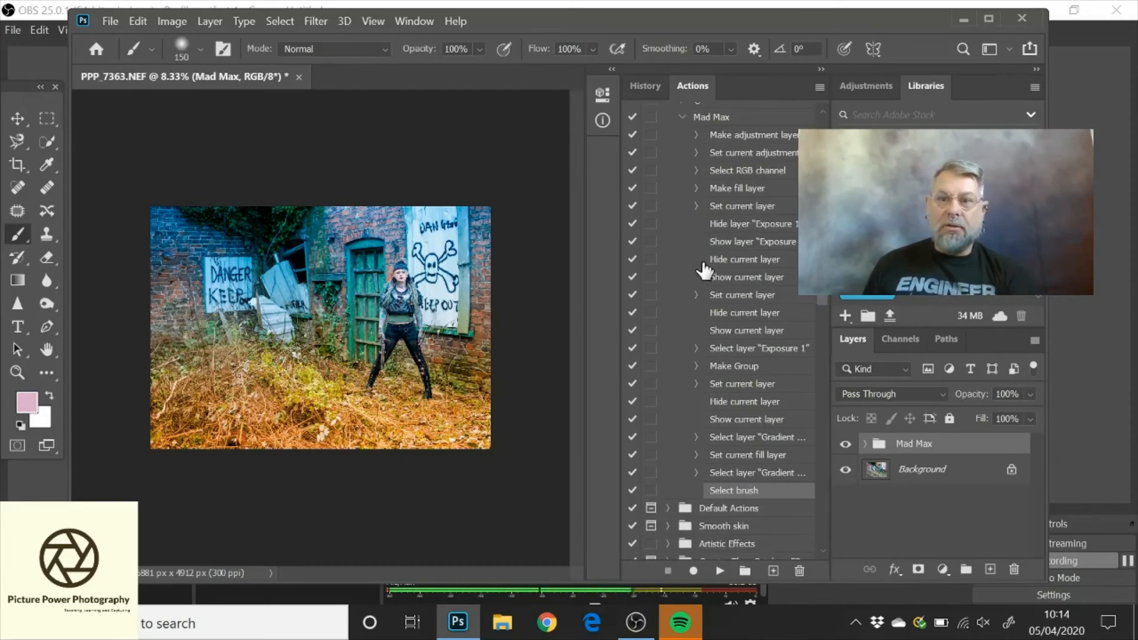
left_click(684, 118)
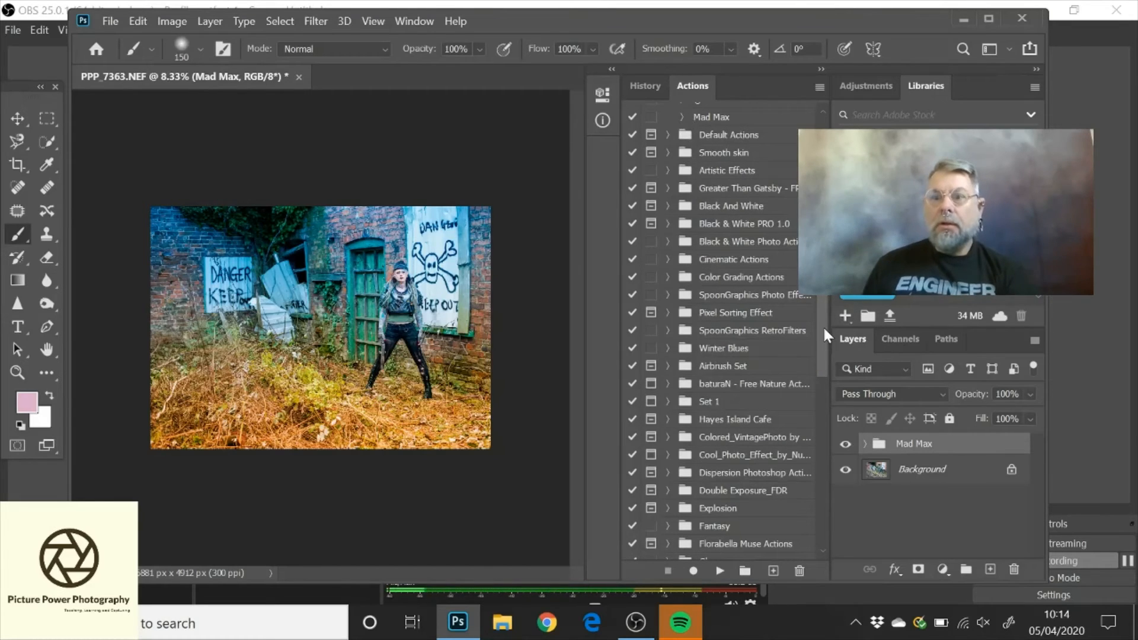
scroll(760, 306, "up", 3)
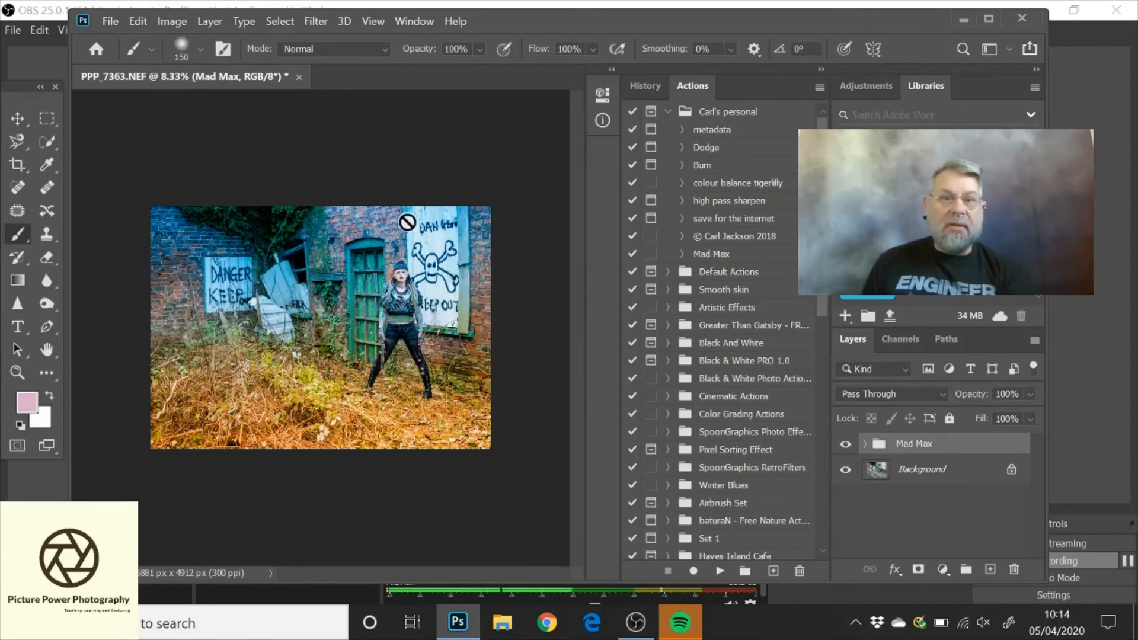
Step: Open the photo DSC00759.jpg from the Leanne folder
left_click(112, 20)
left_click(120, 55)
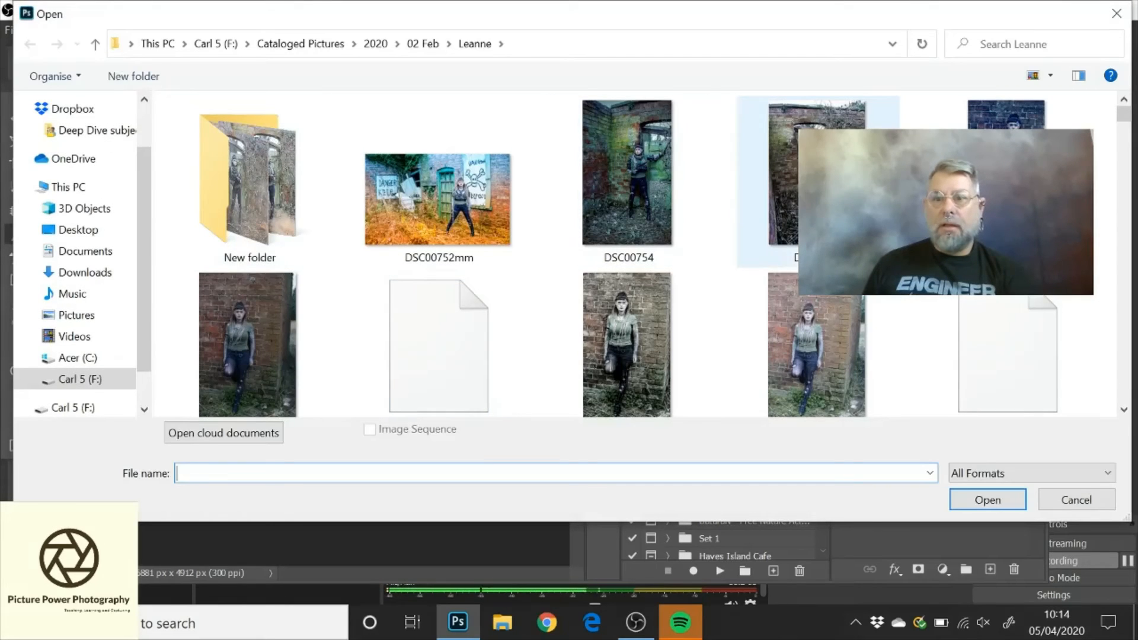
double_click(818, 178)
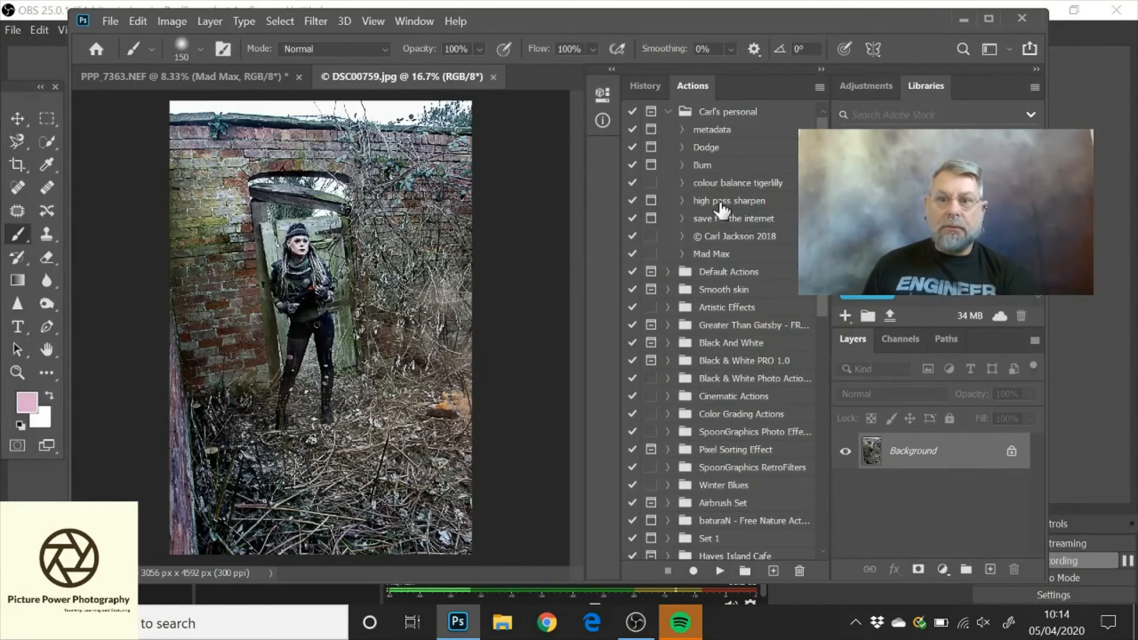
Step: Play the Mad Max action from the Carl's personal set on DSC00759.jpg and collapse the resulting Mad Max layer group
left_click(721, 257)
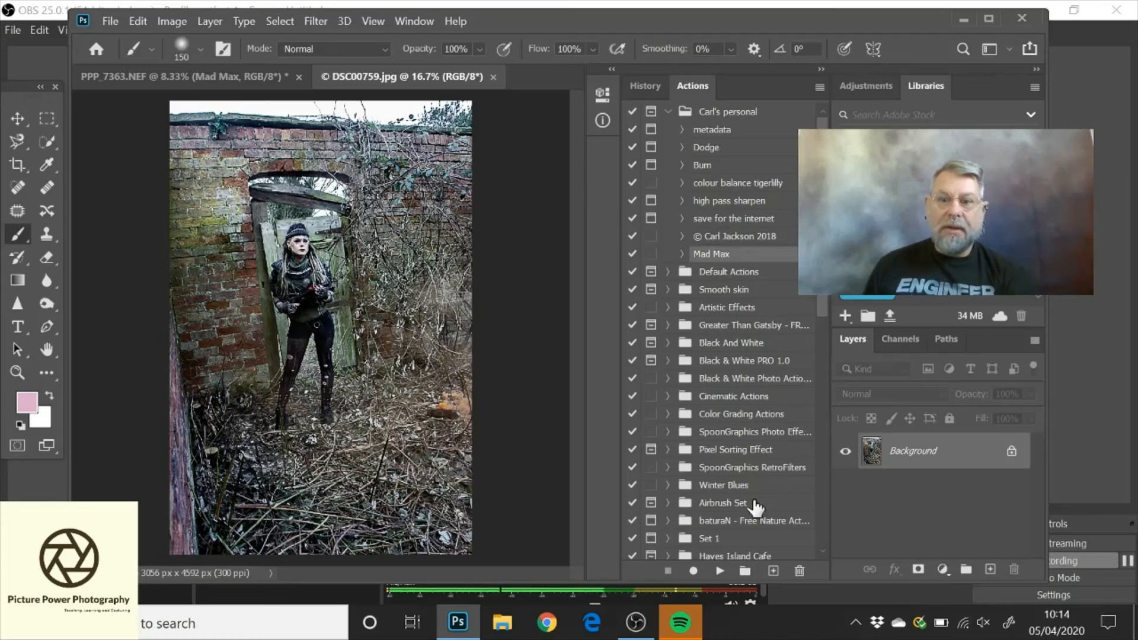
left_click(720, 571)
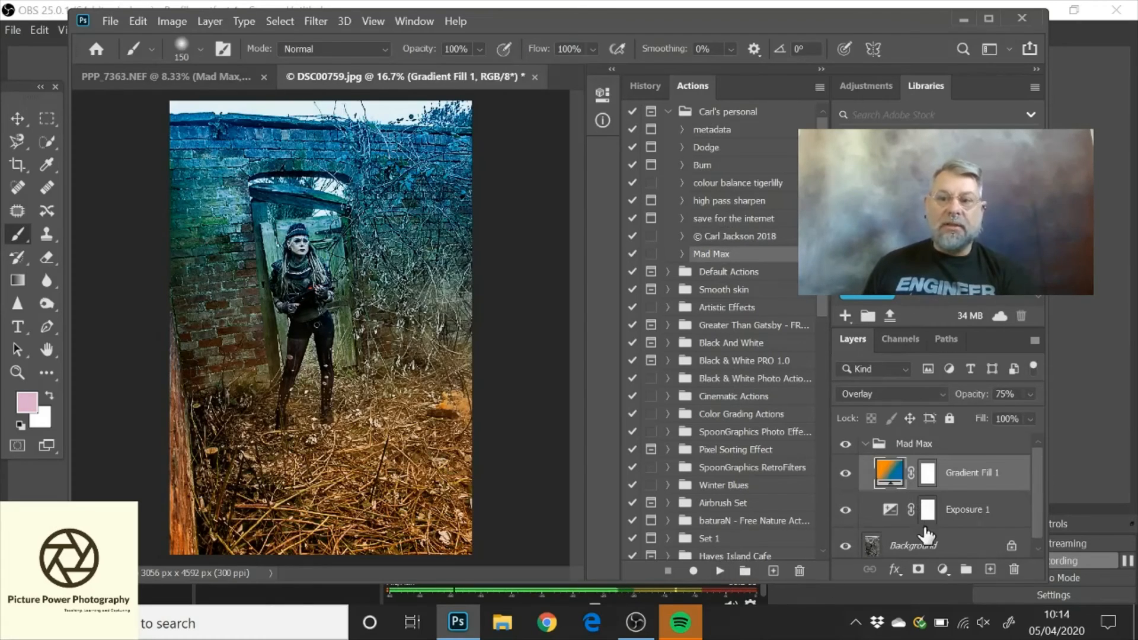
left_click(867, 444)
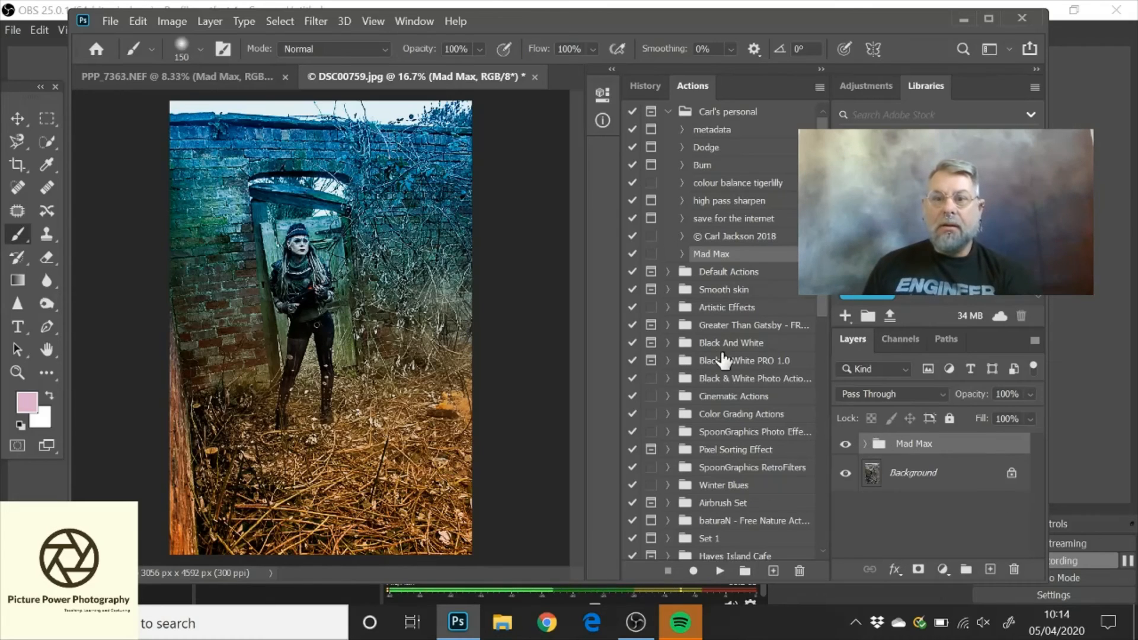
Step: Inspect the layers inside the Mad Max group, collapse it again, and open the group's opacity slider
left_click(864, 444)
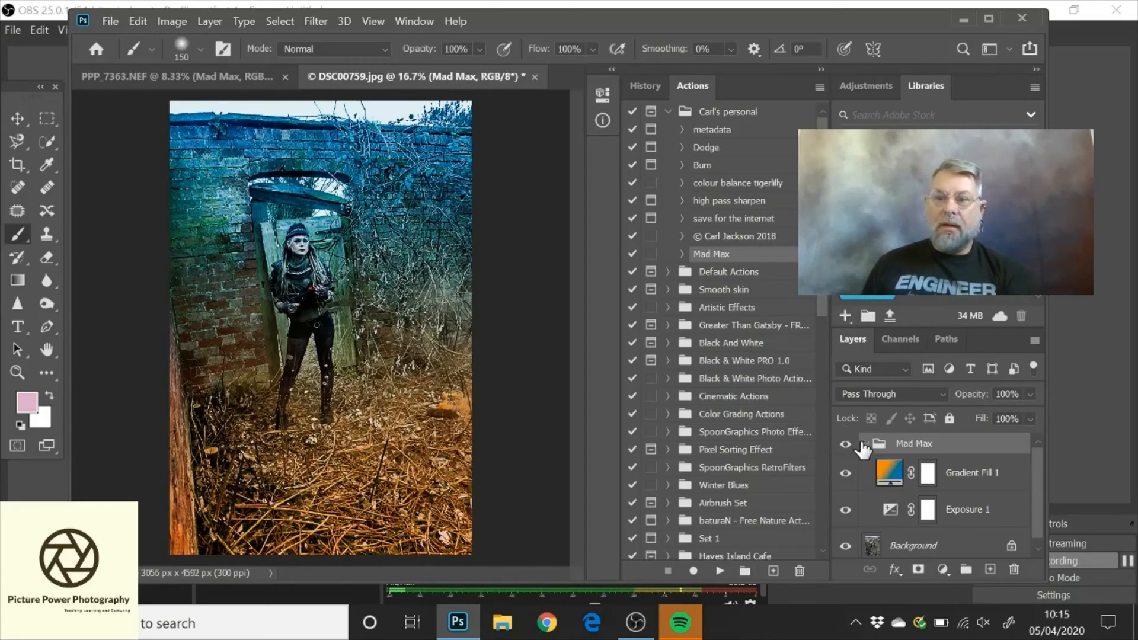
left_click(866, 444)
left_click(1030, 394)
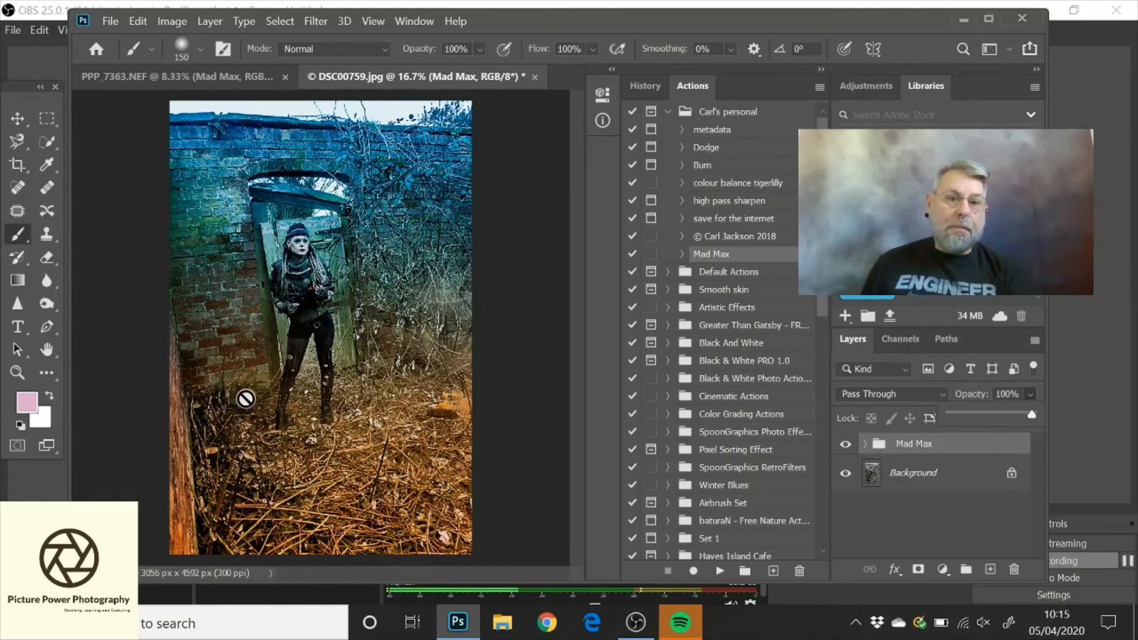
Step: Play the metadata action from the Carl's personal set on DSC00759.jpg and accept the file information dialog
left_click(717, 131)
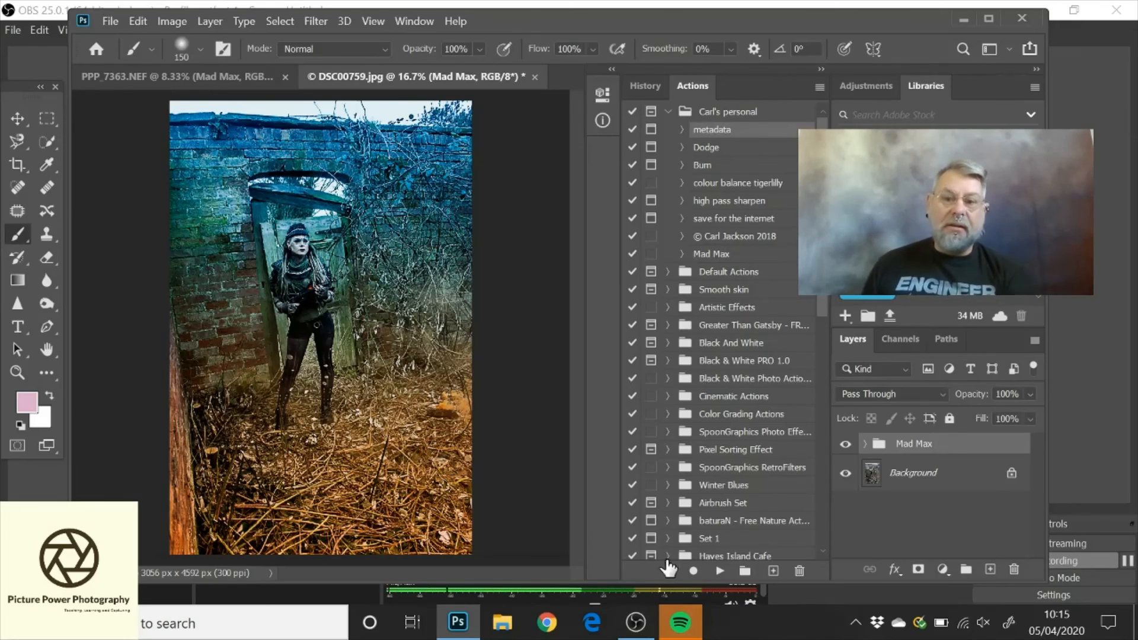
left_click(719, 571)
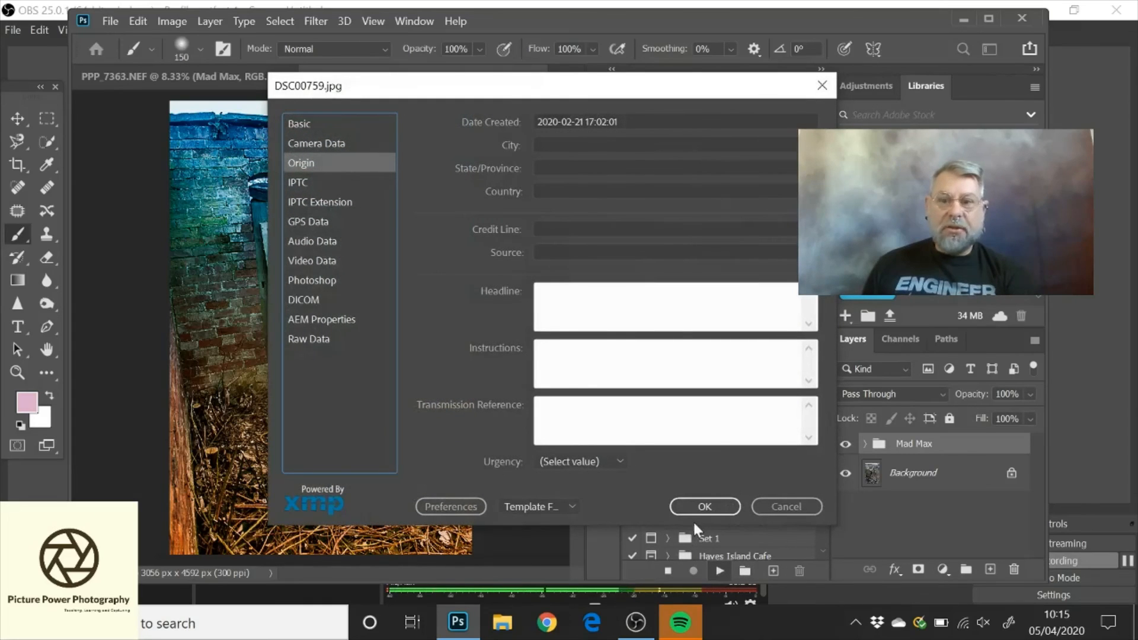
left_click(714, 508)
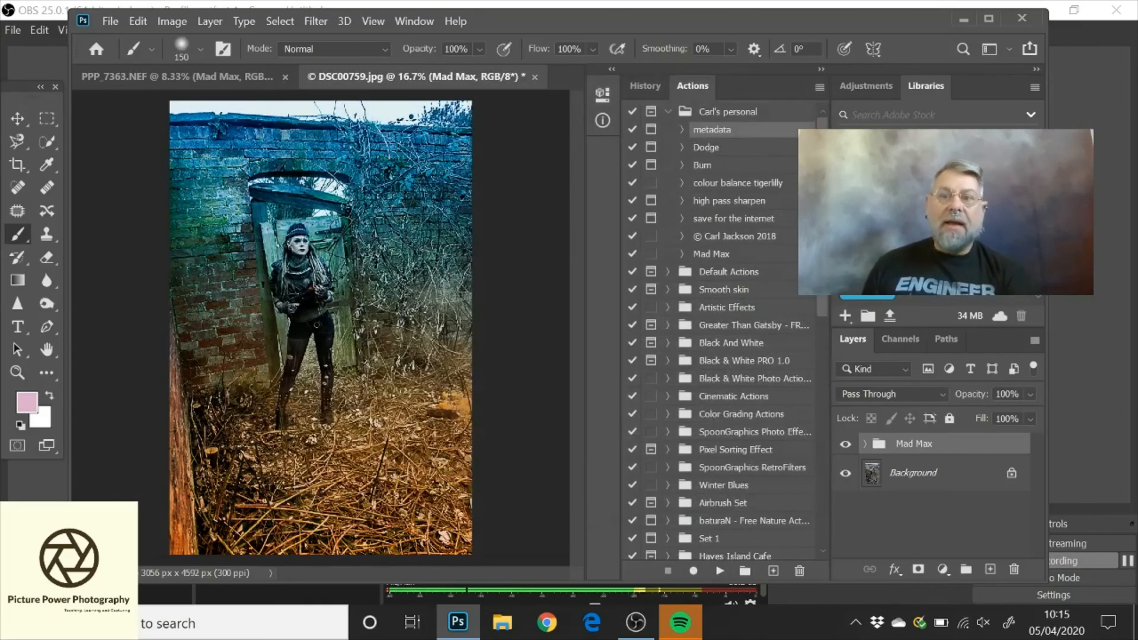